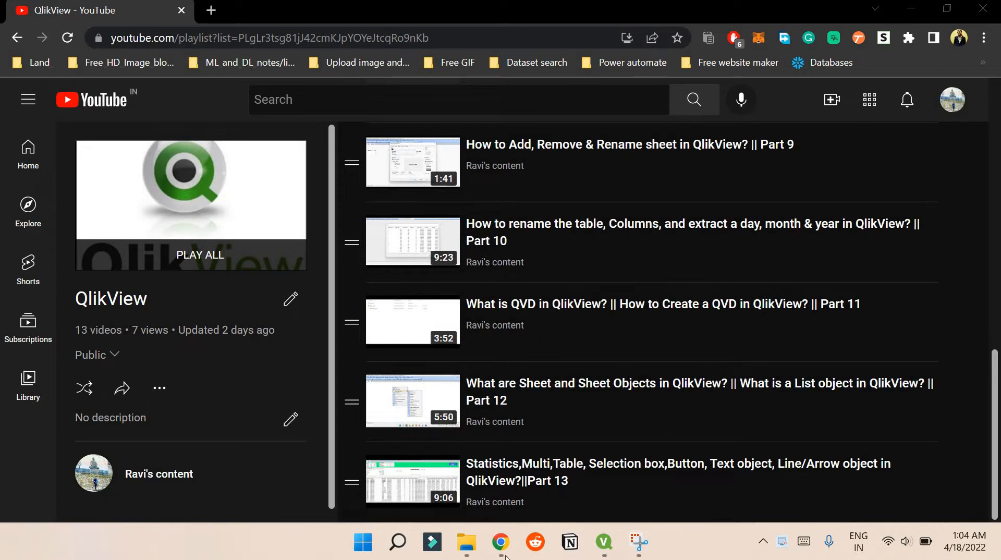
- Switch to QlikView, open the load script and examine how the tables are linked in the Table Viewer
{"action": "left_click", "coordinate": [604, 544]}
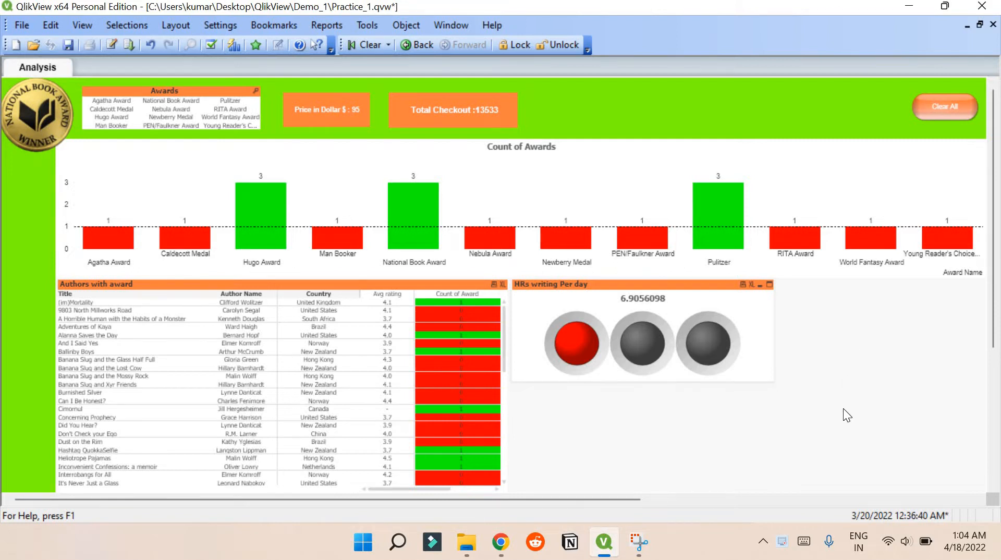
{"action": "key", "text": "ctrl+e"}
{"action": "scroll", "coordinate": [240, 198], "scroll_direction": "up", "scroll_amount": 7}
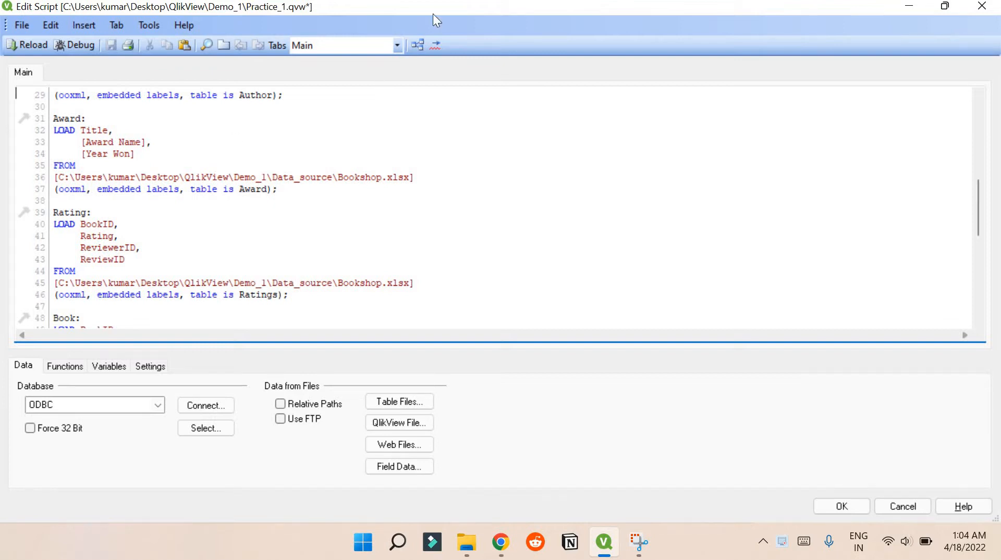
{"action": "left_click", "coordinate": [416, 45]}
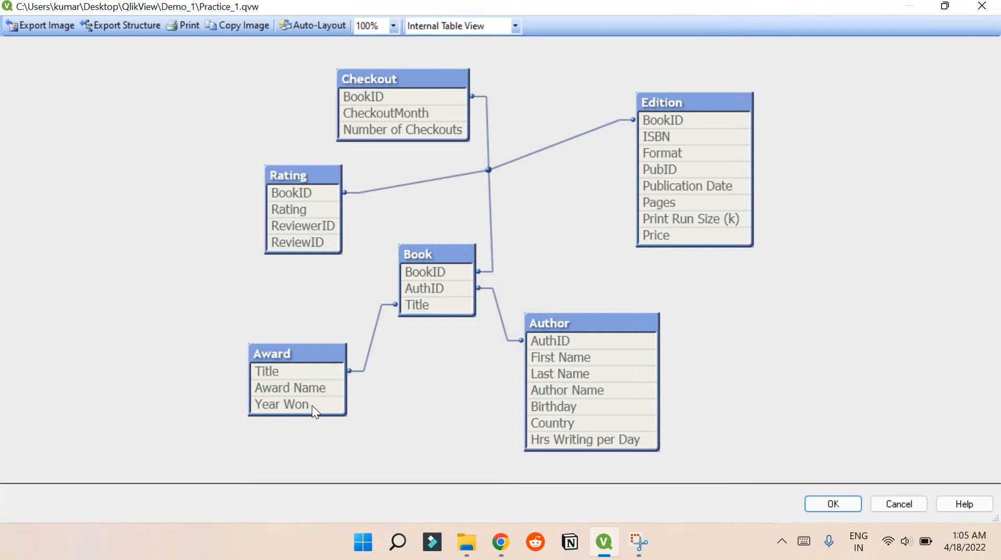
{"action": "mouse_move", "coordinate": [312, 405]}
{"action": "left_click", "coordinate": [907, 502]}
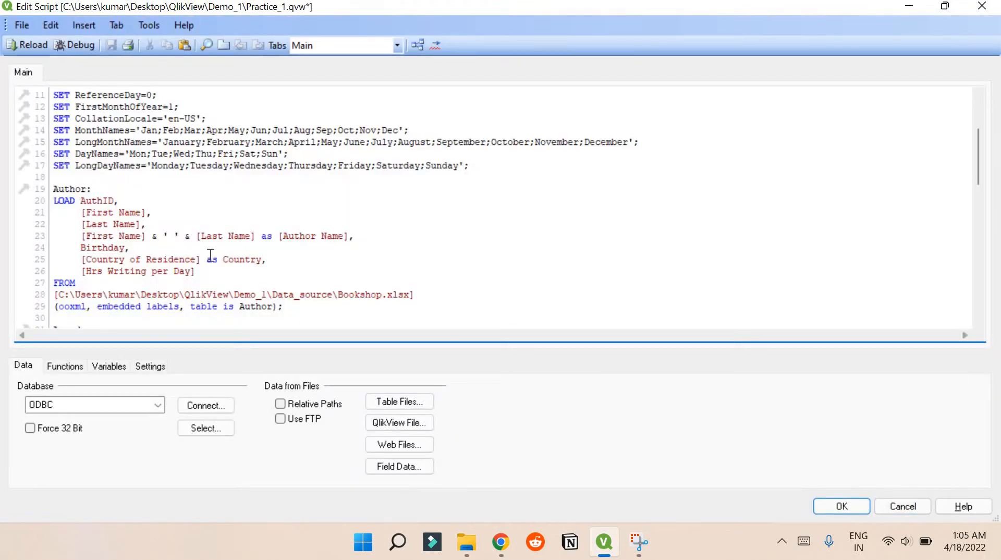
- Examine the Author table's load statement, especially the combined Author Name field, and close the script editor without changes
{"action": "scroll", "coordinate": [192, 255], "scroll_direction": "down", "scroll_amount": 1}
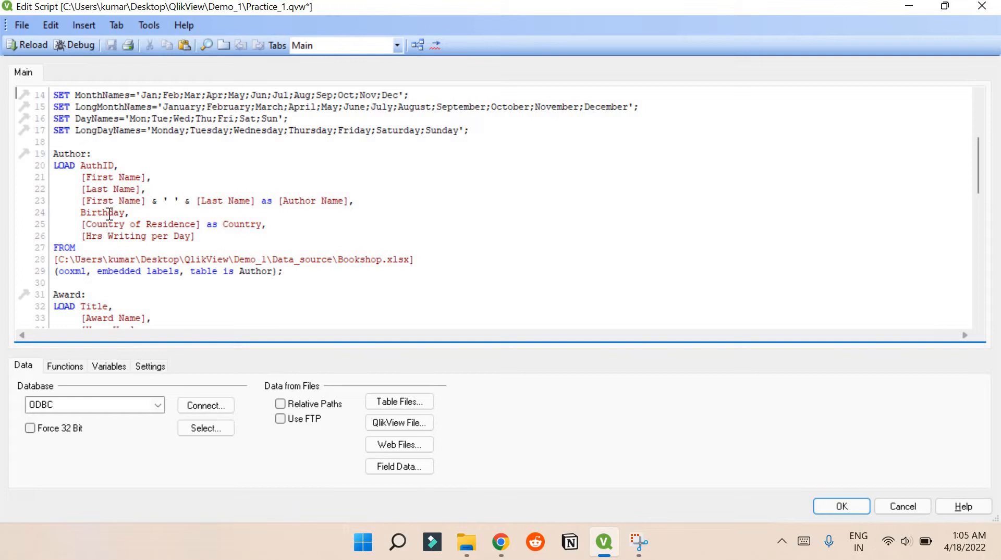
{"action": "left_click", "coordinate": [81, 200]}
{"action": "left_click_drag", "start_coordinate": [82, 200], "coordinate": [239, 200]}
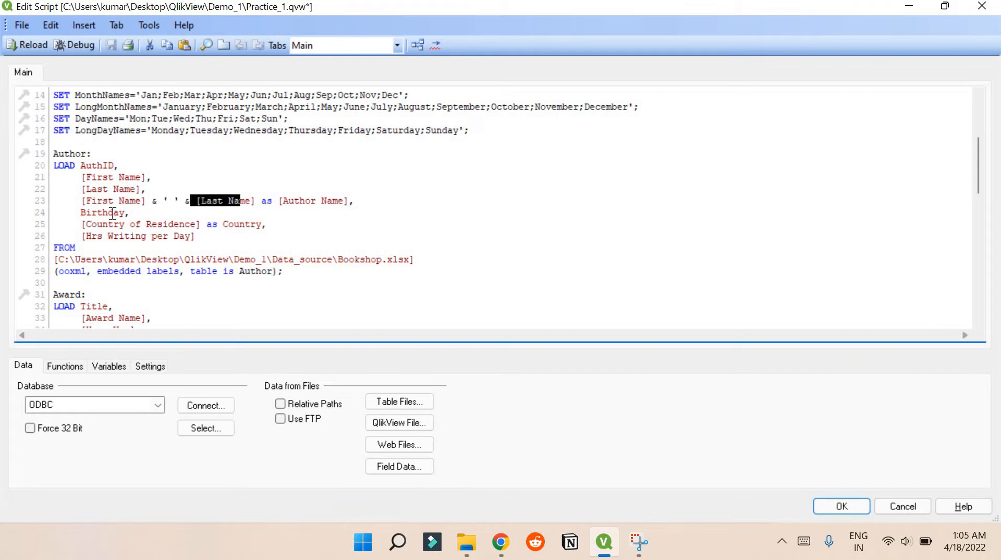
{"action": "left_click", "coordinate": [223, 200]}
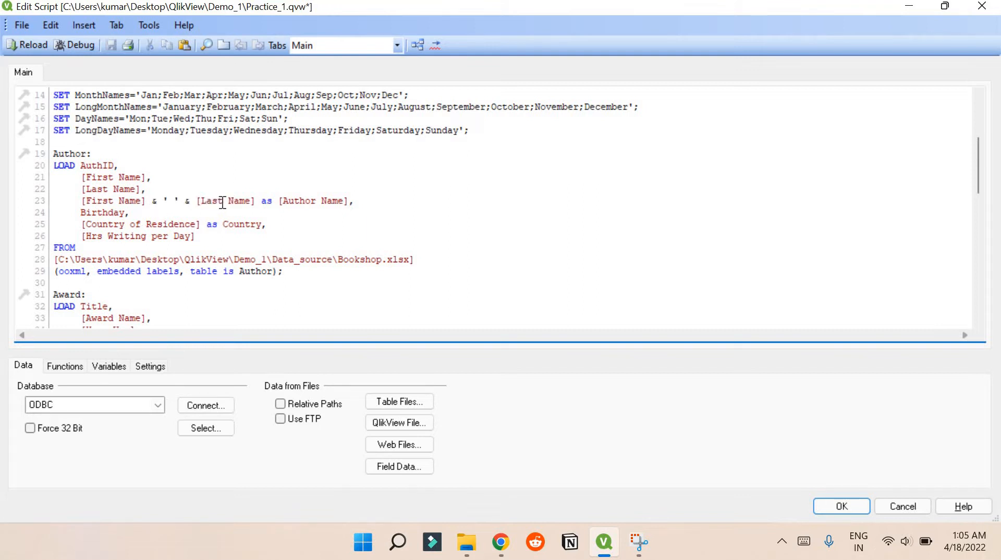
{"action": "left_click", "coordinate": [295, 200]}
{"action": "left_click_drag", "start_coordinate": [337, 203], "coordinate": [336, 201]}
{"action": "left_click", "coordinate": [336, 201]}
{"action": "scroll", "coordinate": [324, 243], "scroll_direction": "down", "scroll_amount": 14}
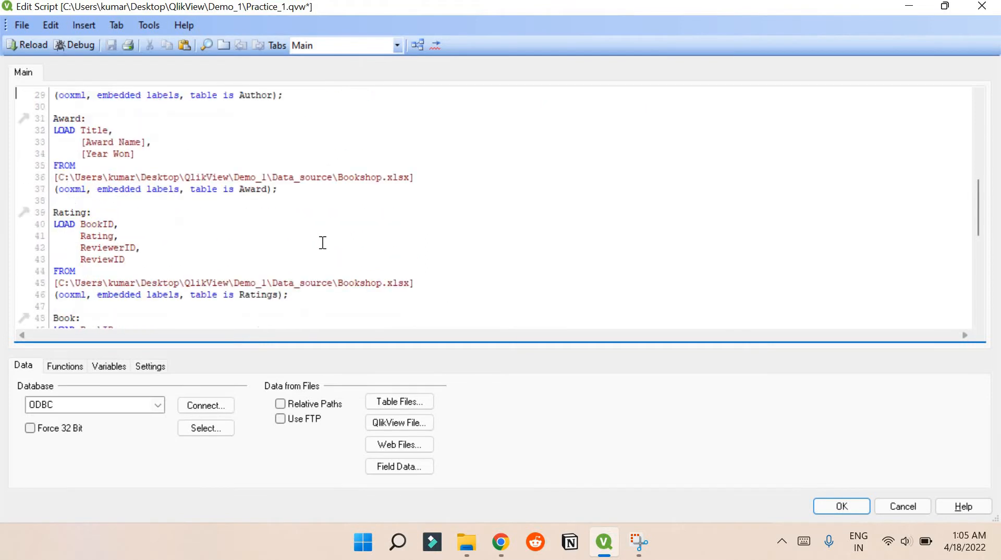
{"action": "left_click", "coordinate": [893, 501]}
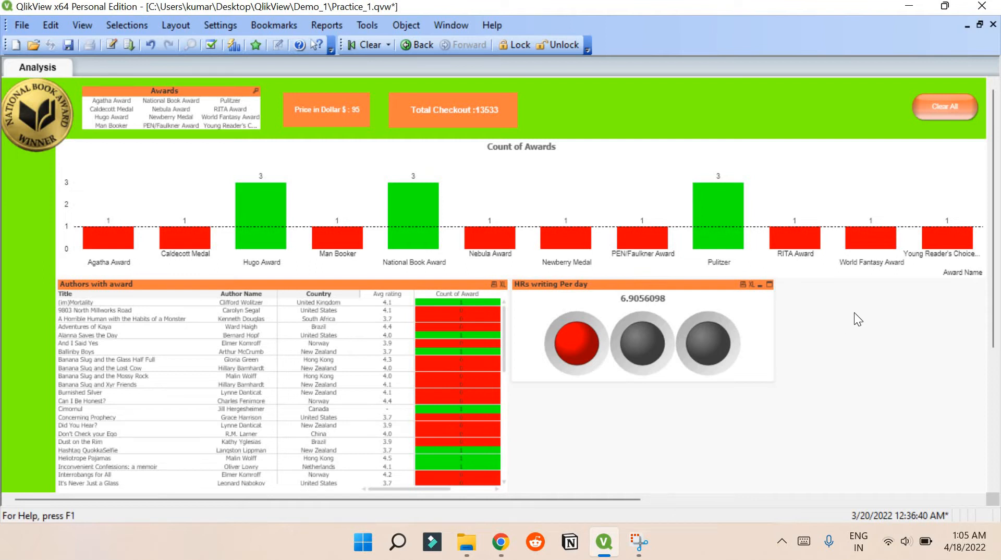
- Bring up the new chart wizard on the Analysis sheet to review the available chart types, and leave without creating a chart
{"action": "right_click", "coordinate": [881, 305]}
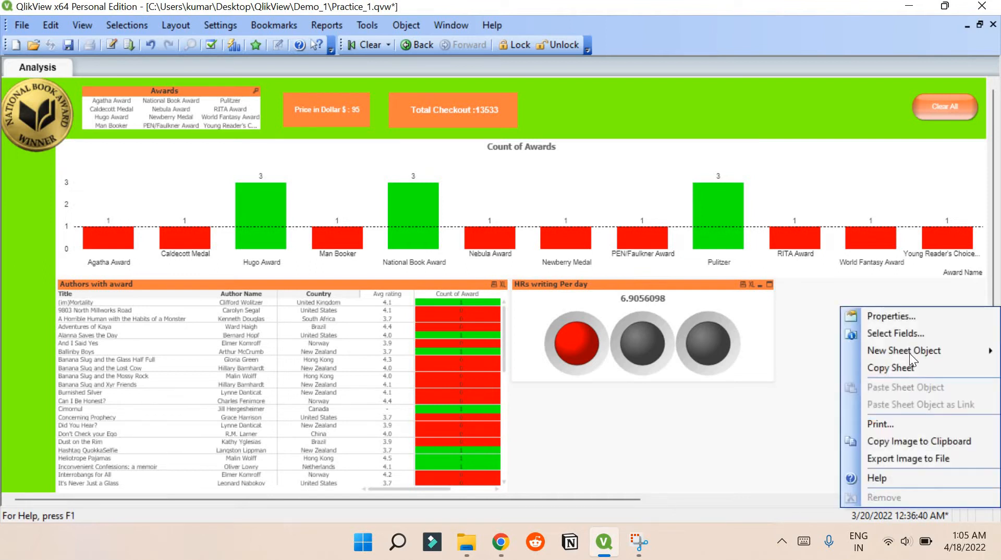
{"action": "mouse_move", "coordinate": [909, 352]}
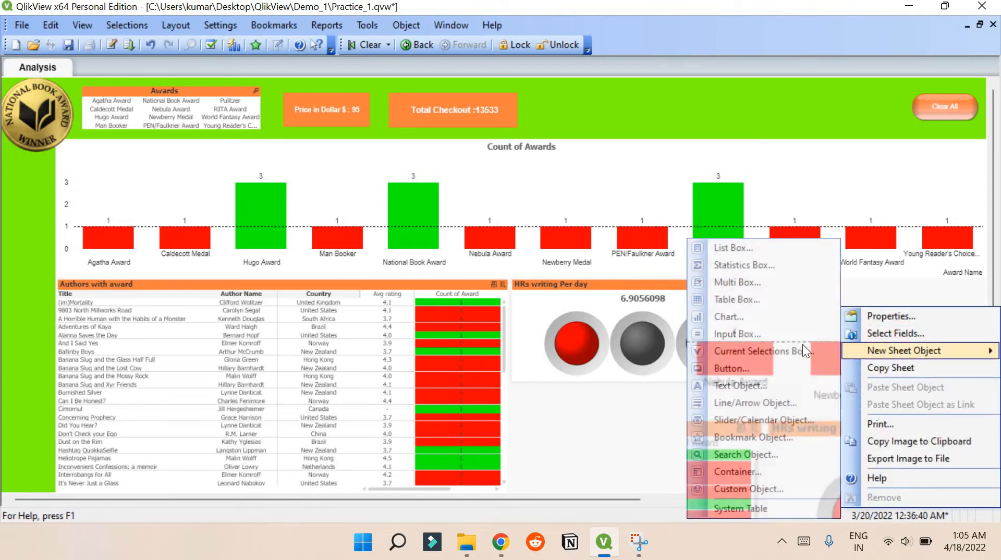
{"action": "left_click", "coordinate": [755, 319]}
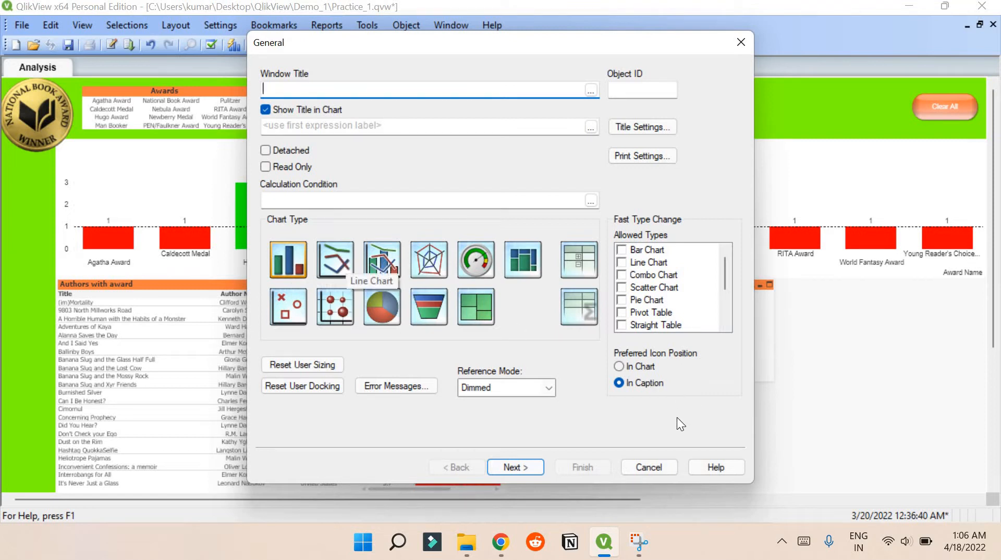
{"action": "left_click", "coordinate": [659, 468]}
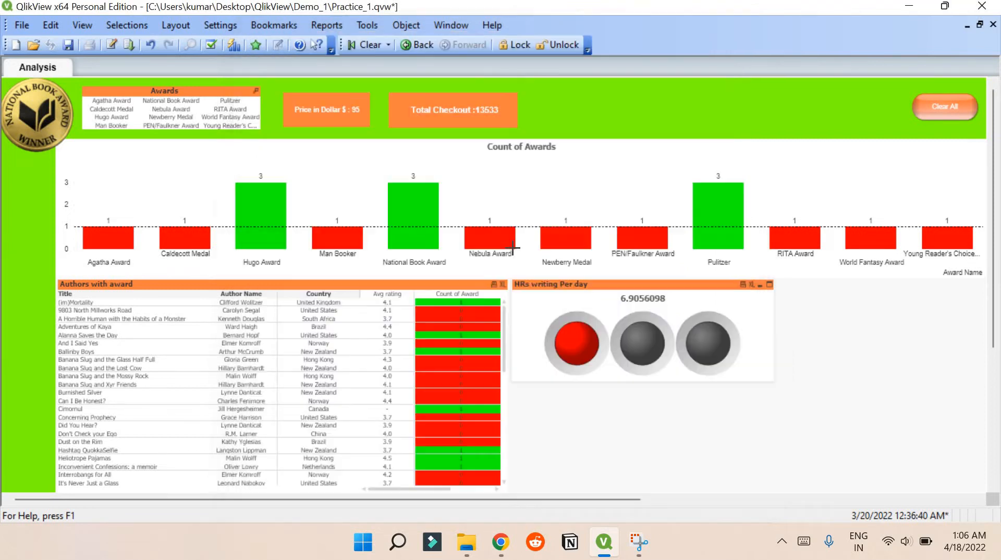
- Filter the dashboard by Nebula Award, Pulitzer and RITA Award in turn, and clear the award selection
{"action": "left_click", "coordinate": [172, 110]}
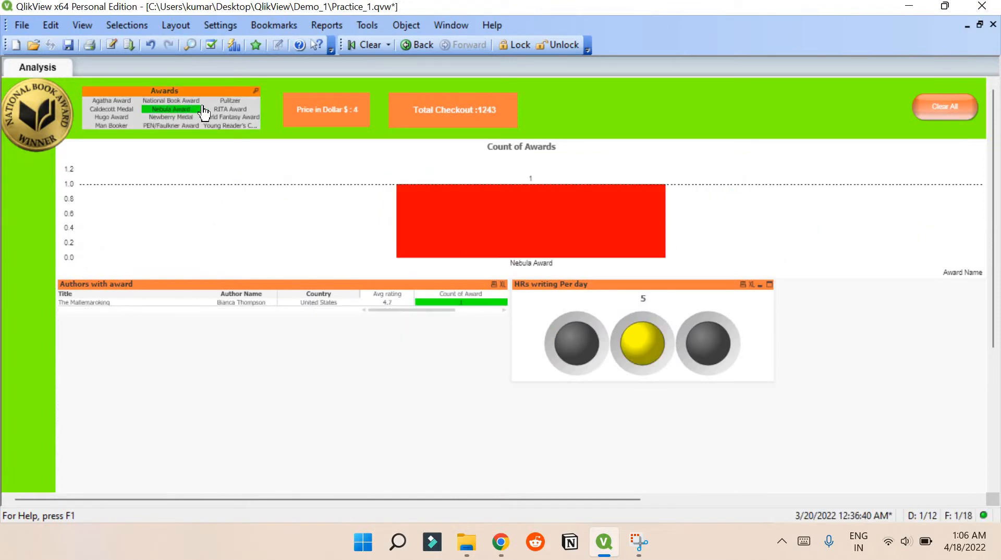
{"action": "left_click", "coordinate": [215, 110]}
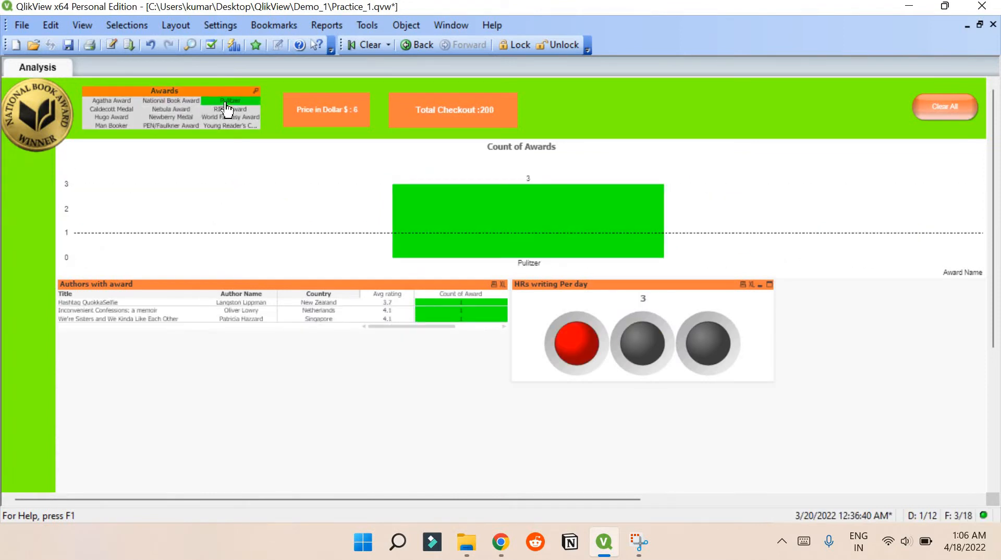
{"action": "left_click", "coordinate": [225, 109]}
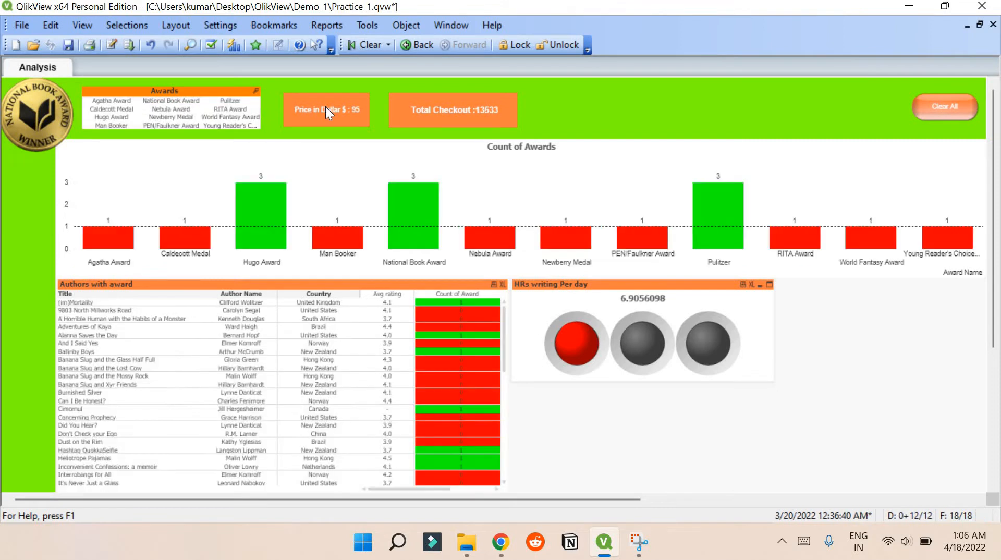
{"action": "left_click", "coordinate": [234, 109]}
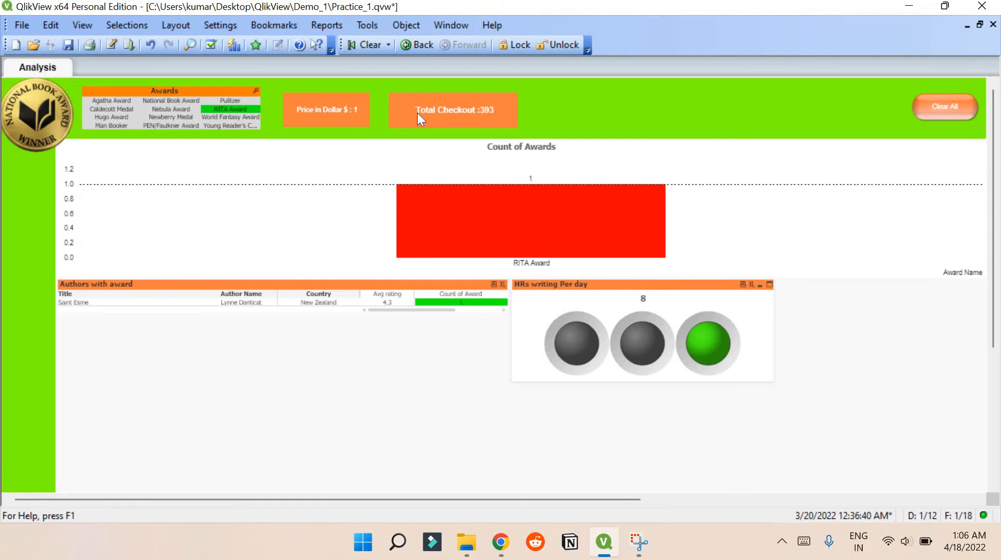
{"action": "left_click", "coordinate": [229, 110]}
- Examine the text expression in the Price in Dollar text object's properties and close them without changes
{"action": "right_click", "coordinate": [333, 105]}
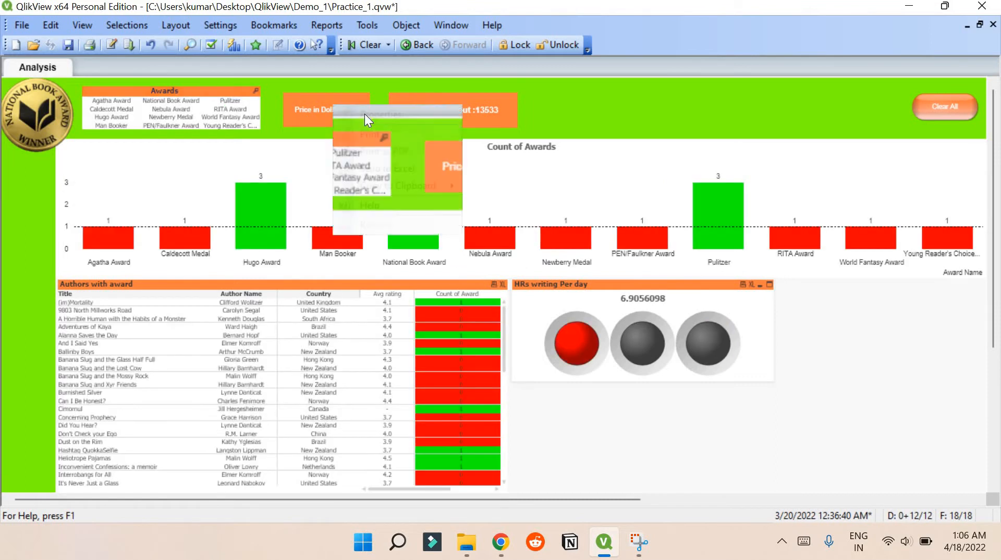
{"action": "left_click", "coordinate": [365, 114]}
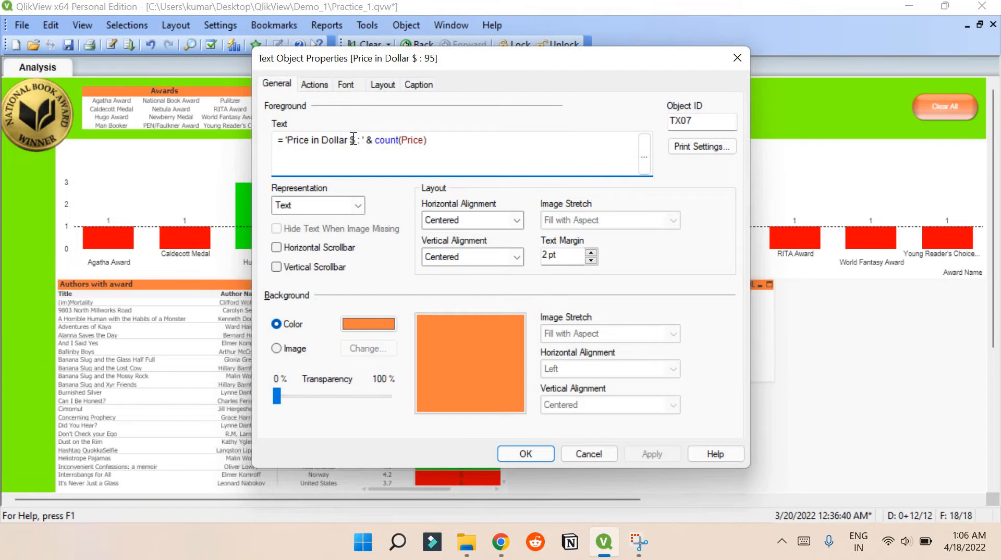
{"action": "left_click_drag", "start_coordinate": [375, 144], "coordinate": [430, 138]}
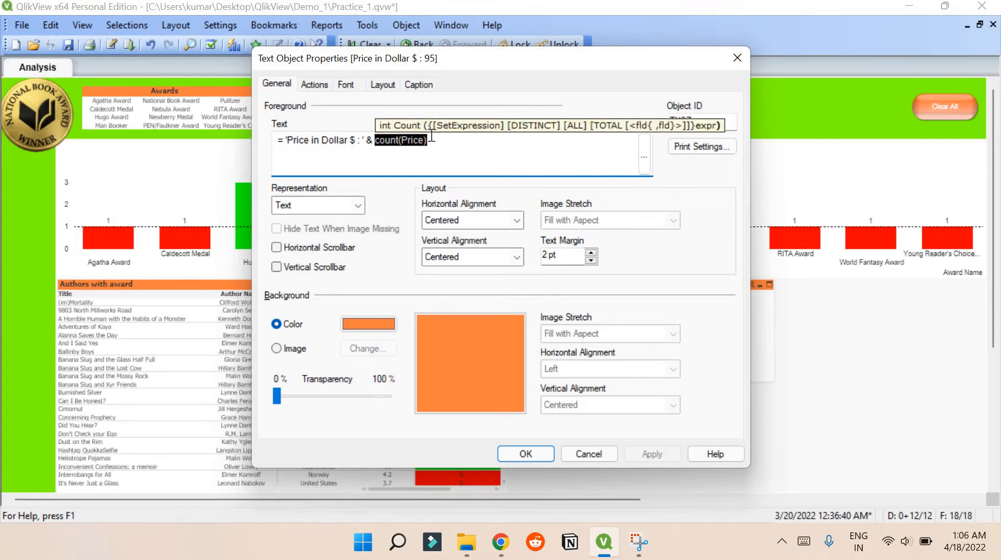
{"action": "left_click", "coordinate": [292, 145]}
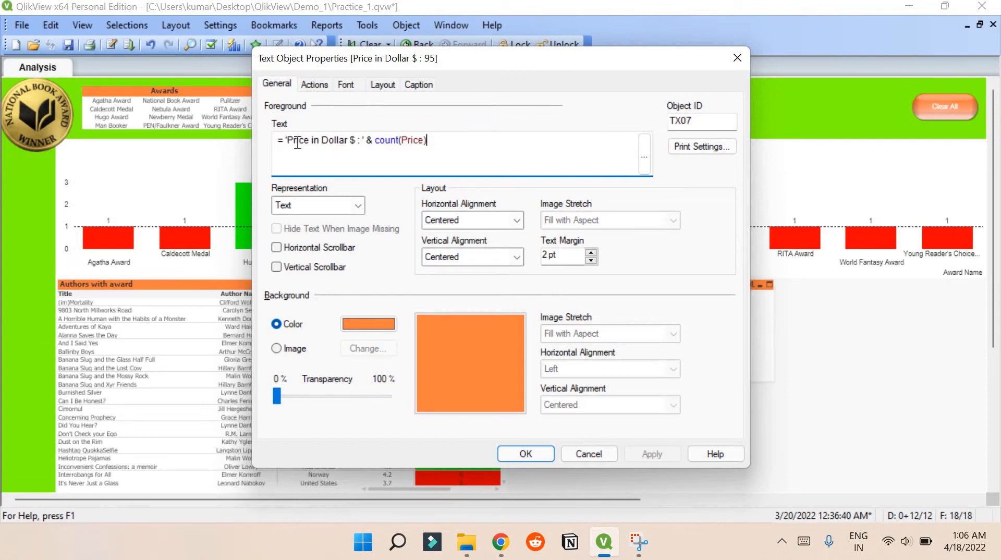
{"action": "left_click_drag", "start_coordinate": [286, 145], "coordinate": [373, 144]}
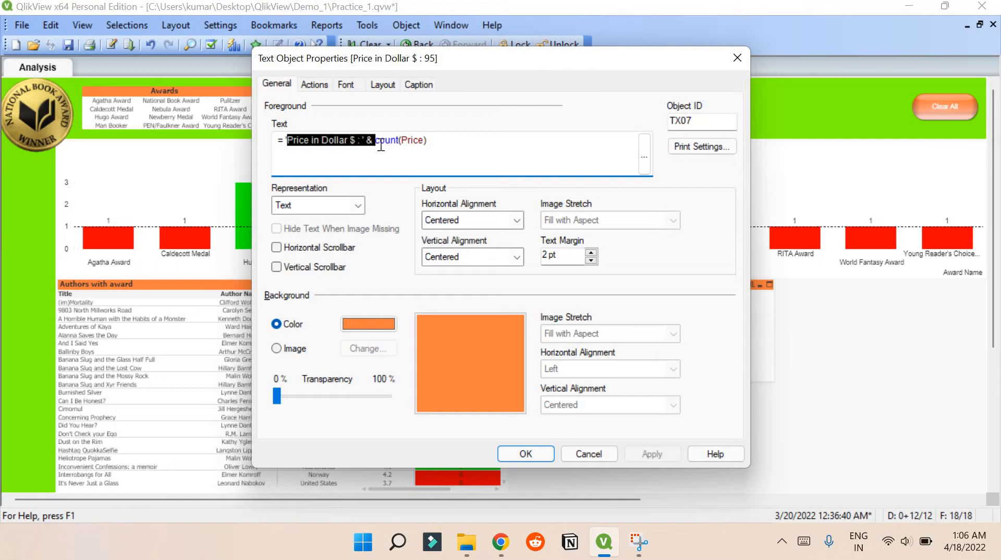
{"action": "left_click", "coordinate": [386, 142]}
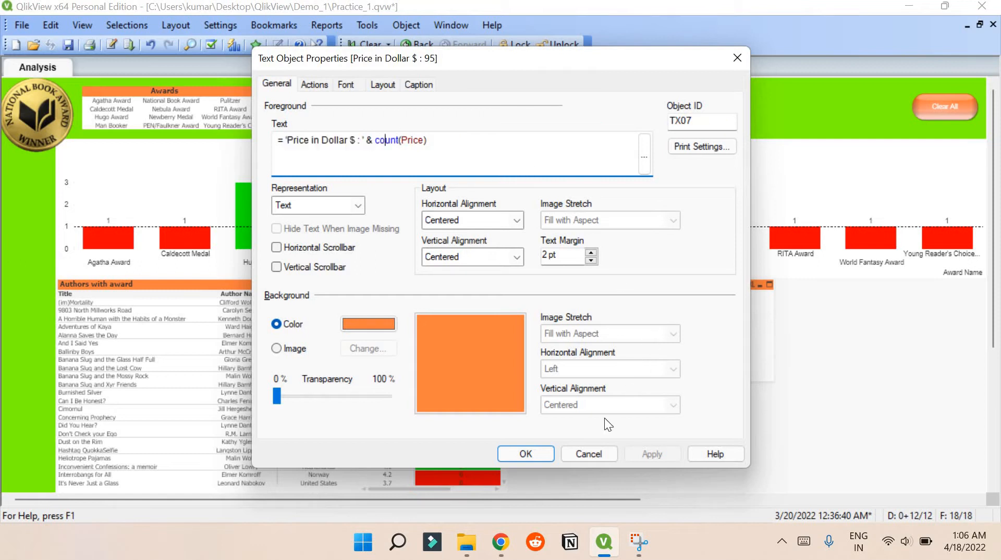
{"action": "left_click", "coordinate": [589, 453]}
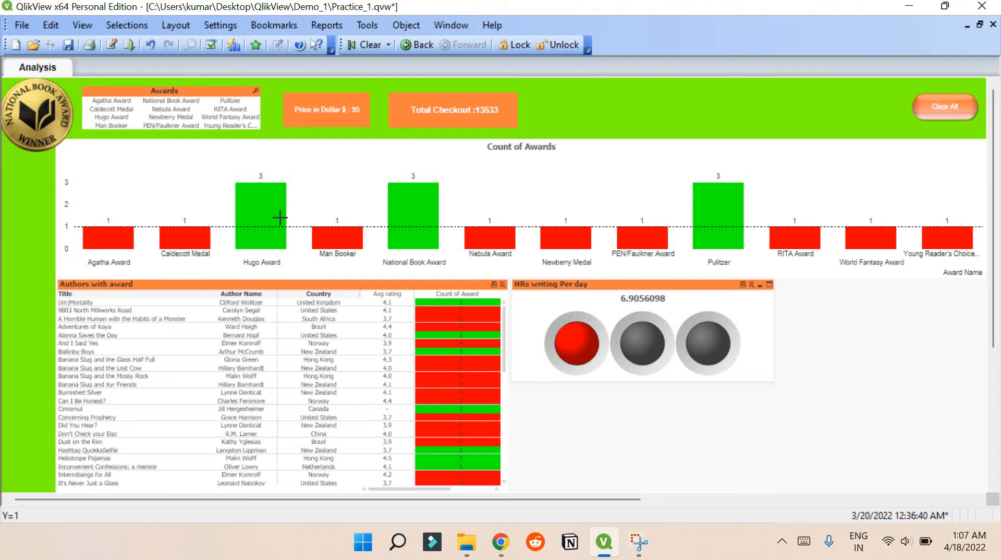
- Open the Count of Awards chart's properties and examine its chart type, used dimension and expression definition
{"action": "right_click", "coordinate": [417, 198]}
{"action": "left_click", "coordinate": [424, 214]}
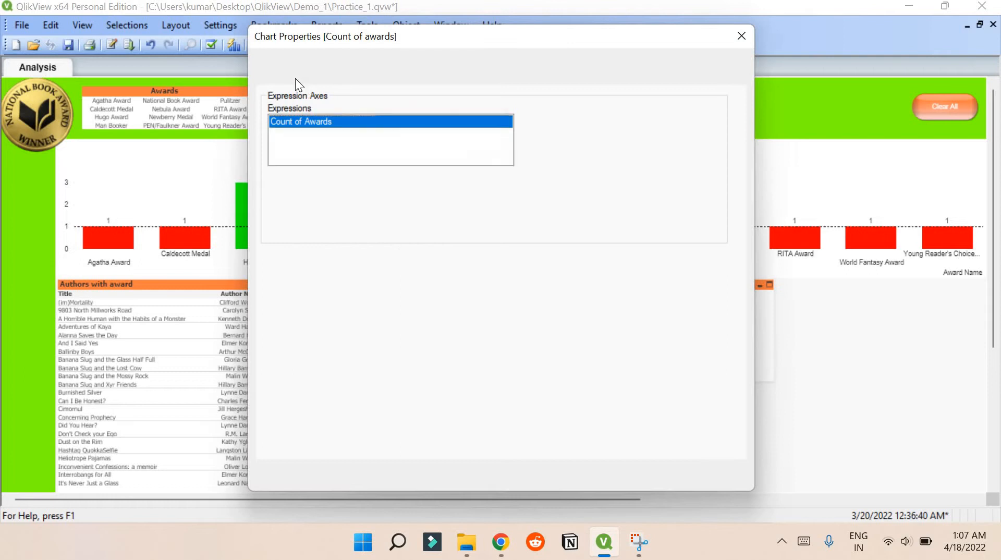
{"action": "left_click", "coordinate": [278, 76]}
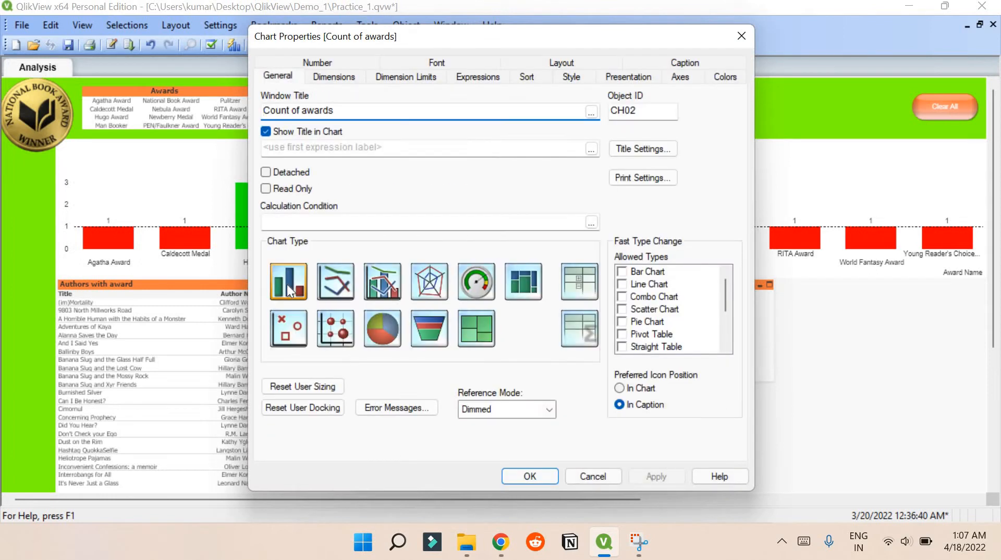
{"action": "left_click", "coordinate": [331, 76]}
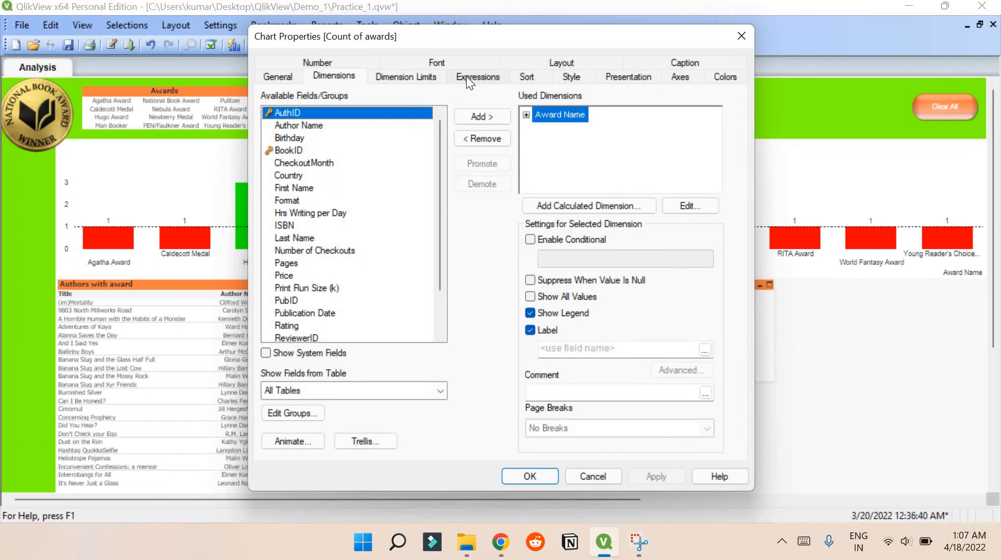
{"action": "left_click", "coordinate": [466, 77]}
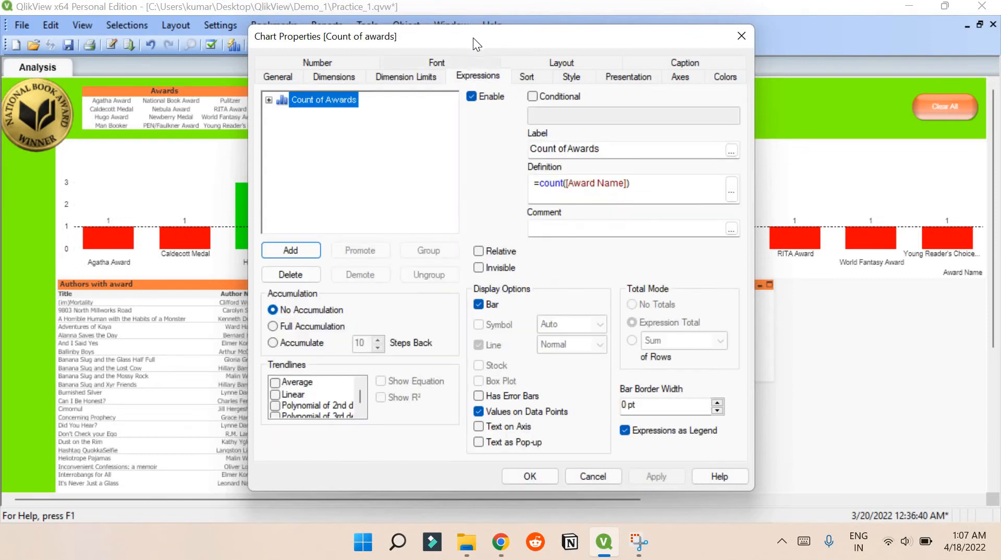
{"action": "left_click_drag", "start_coordinate": [473, 38], "coordinate": [689, 50]}
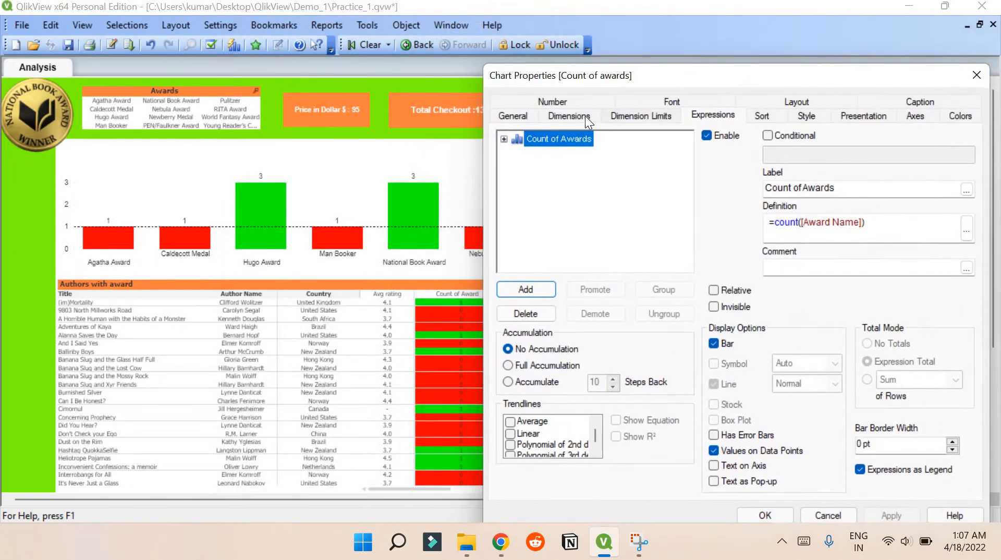
{"action": "left_click", "coordinate": [580, 118]}
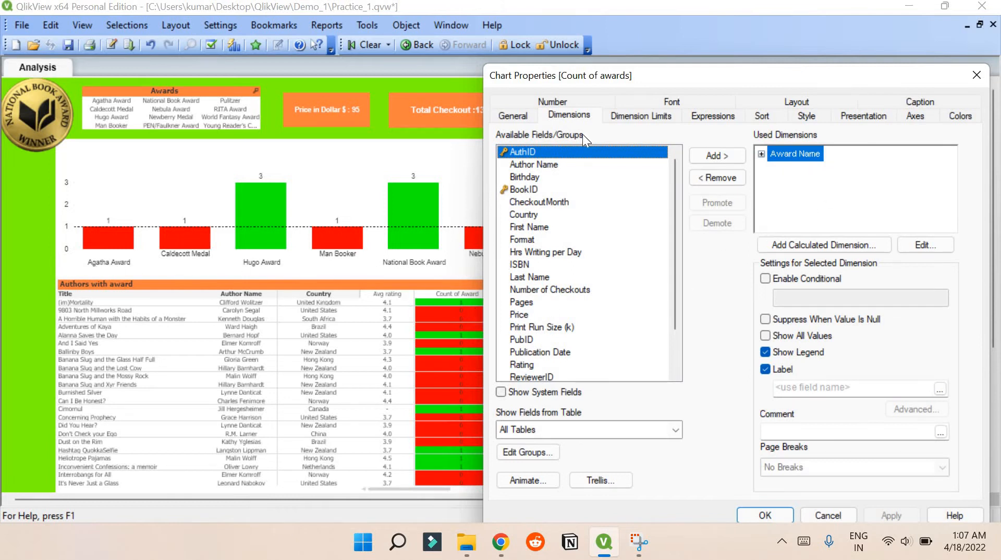
{"action": "left_click", "coordinate": [713, 115]}
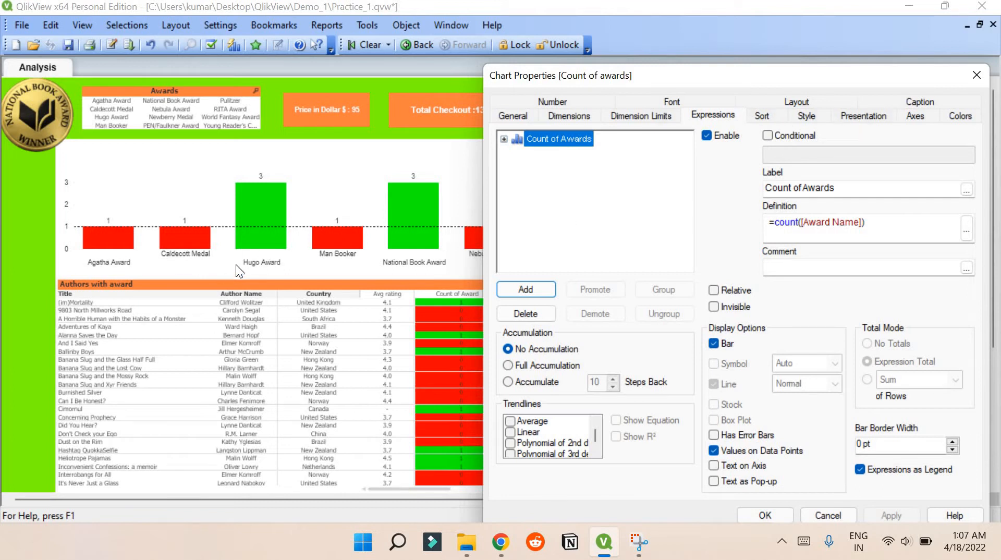
- Inspect the Background Color expression under the chart's Count of Awards expression and close the expression editor without changes
{"action": "left_click", "coordinate": [504, 140]}
{"action": "left_click", "coordinate": [554, 153]}
{"action": "double_click", "coordinate": [555, 153]}
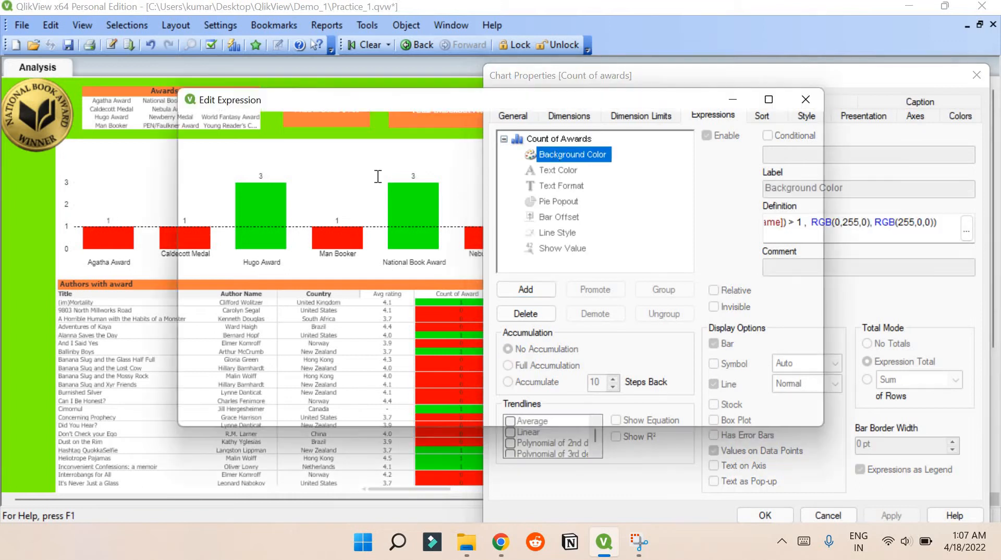
{"action": "left_click_drag", "start_coordinate": [217, 159], "coordinate": [530, 154]}
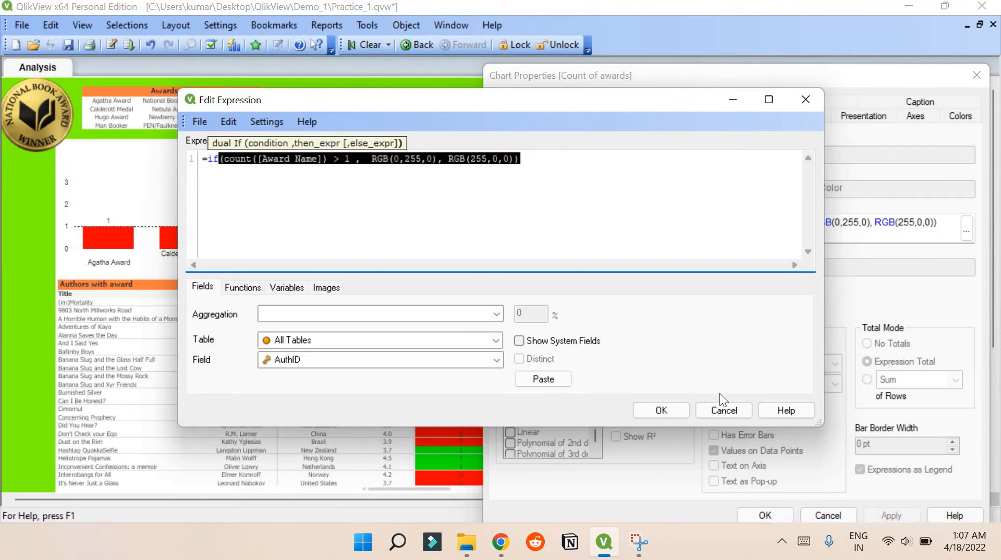
{"action": "left_click", "coordinate": [722, 409]}
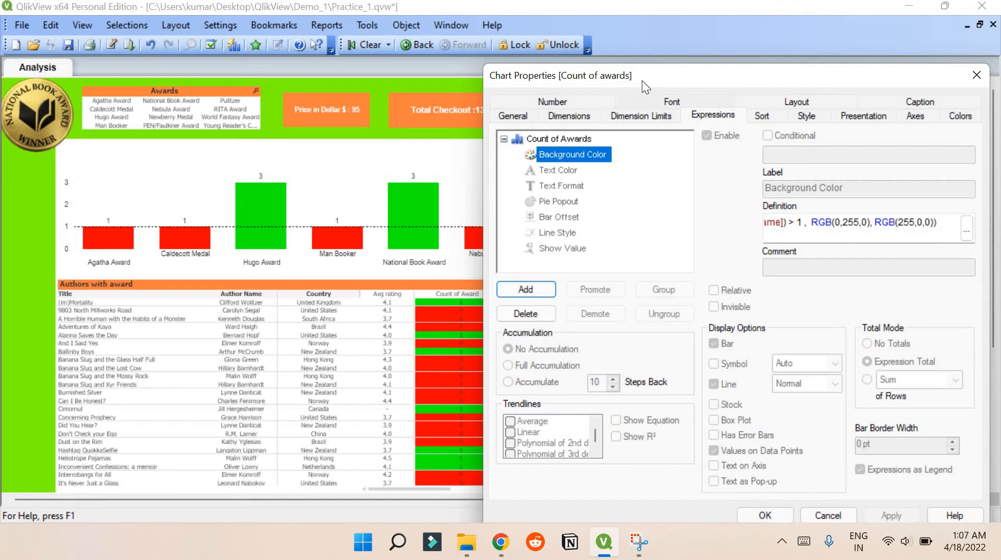
- Move the chart properties dialog clear of the chart and examine the reference line in the presentation settings
{"action": "left_click_drag", "start_coordinate": [642, 80], "coordinate": [529, 46]}
{"action": "left_click", "coordinate": [751, 82]}
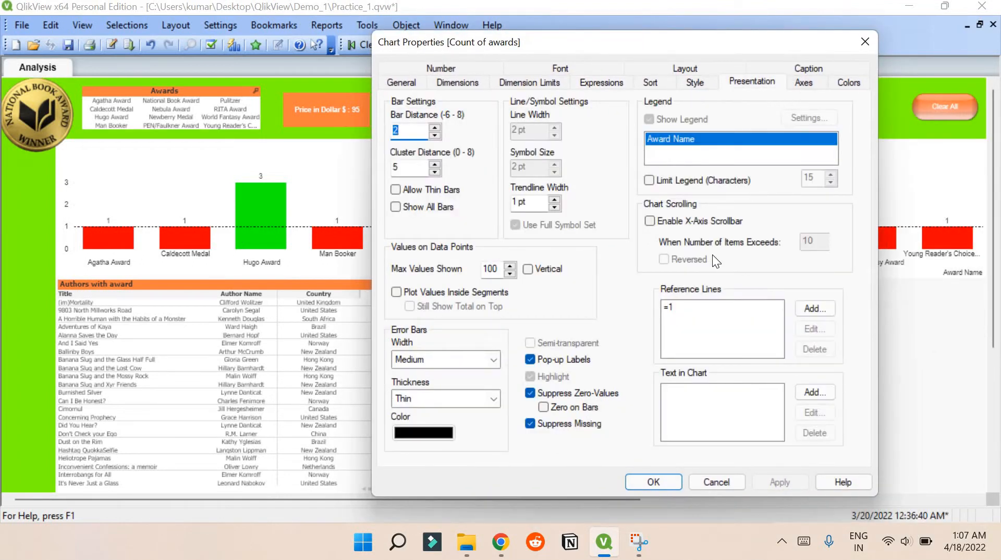
{"action": "left_click", "coordinate": [666, 308]}
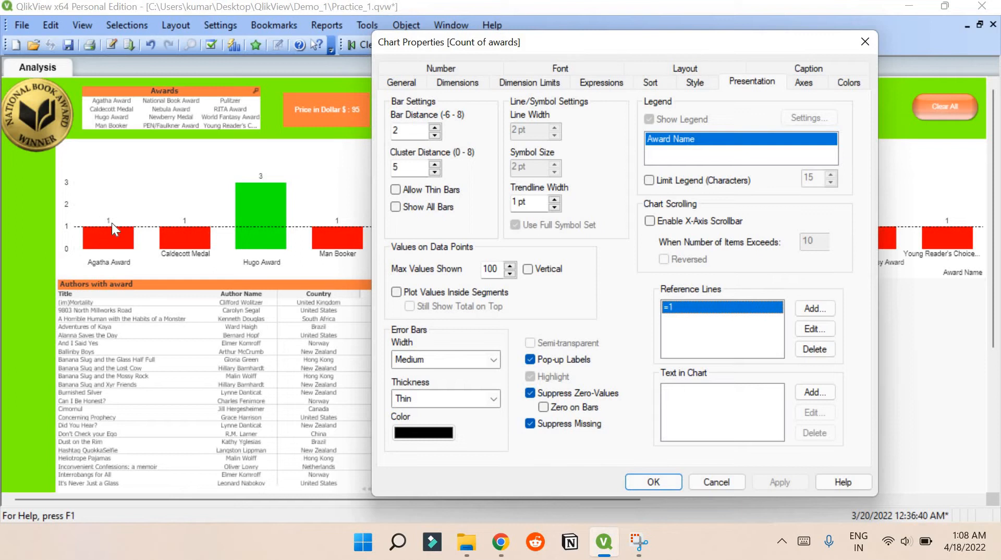
- Turn Values on Data Points off and back on for the Count of Awards expression, applying each change, and close the chart properties
{"action": "left_click", "coordinate": [469, 85]}
{"action": "left_click", "coordinate": [592, 84]}
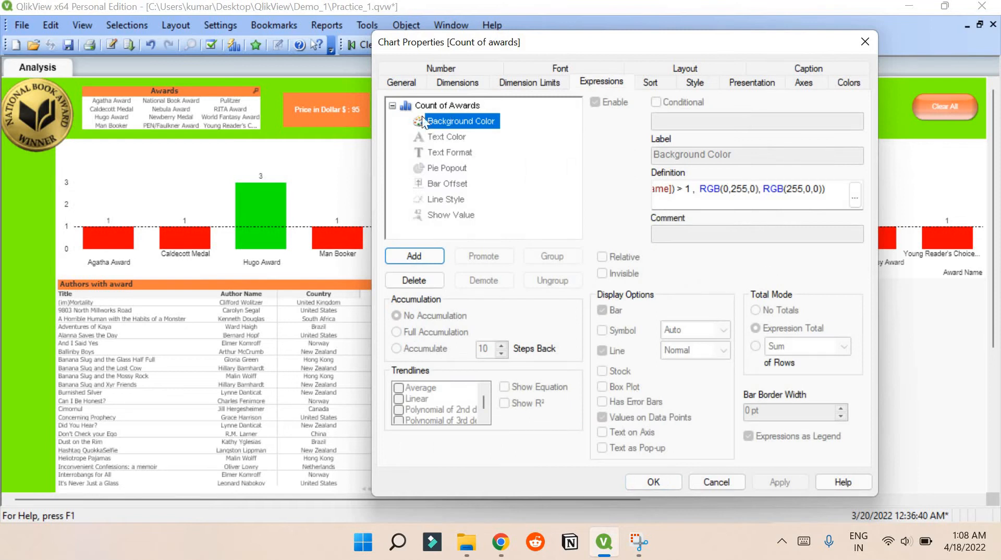
{"action": "left_click", "coordinate": [428, 107]}
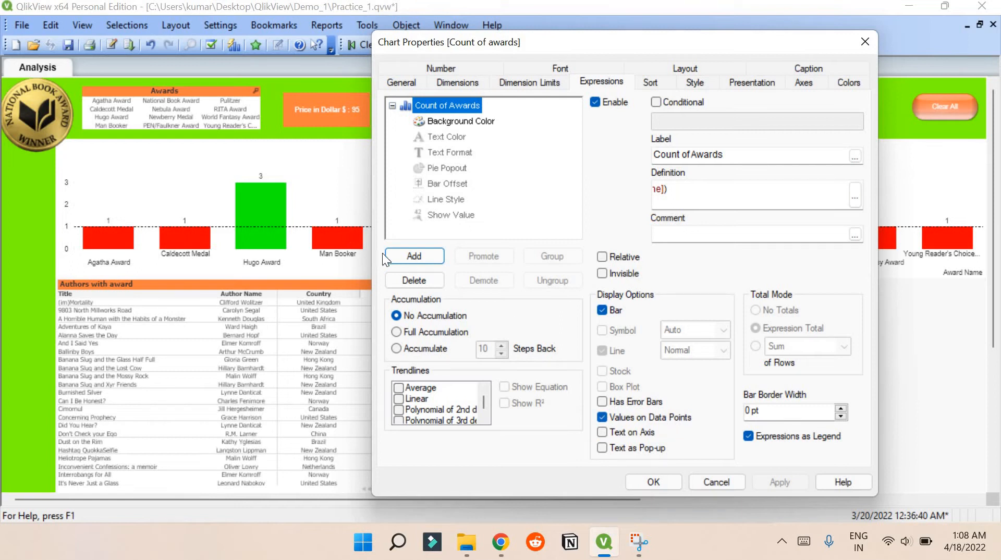
{"action": "left_click", "coordinate": [602, 416]}
{"action": "left_click", "coordinate": [777, 485]}
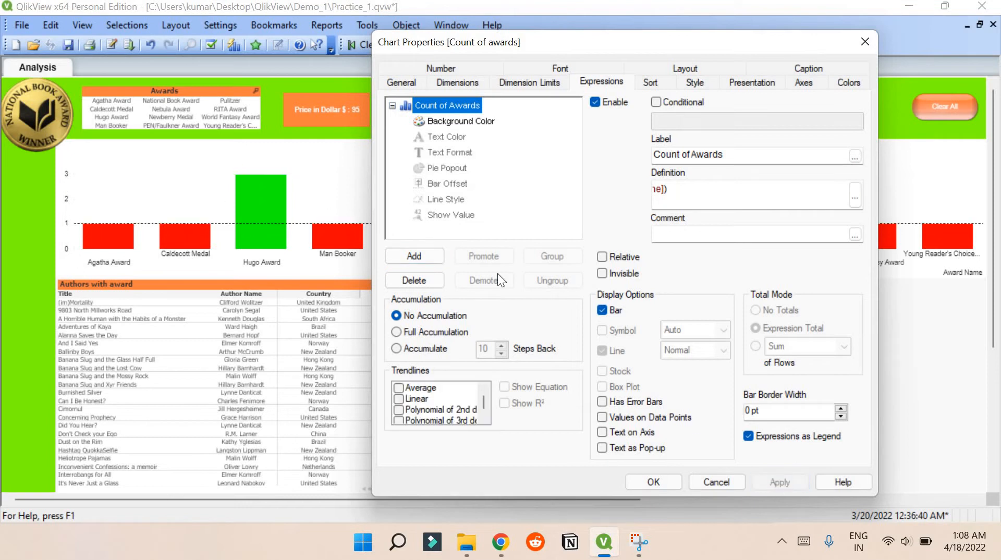
{"action": "left_click", "coordinate": [600, 417]}
{"action": "left_click", "coordinate": [774, 483]}
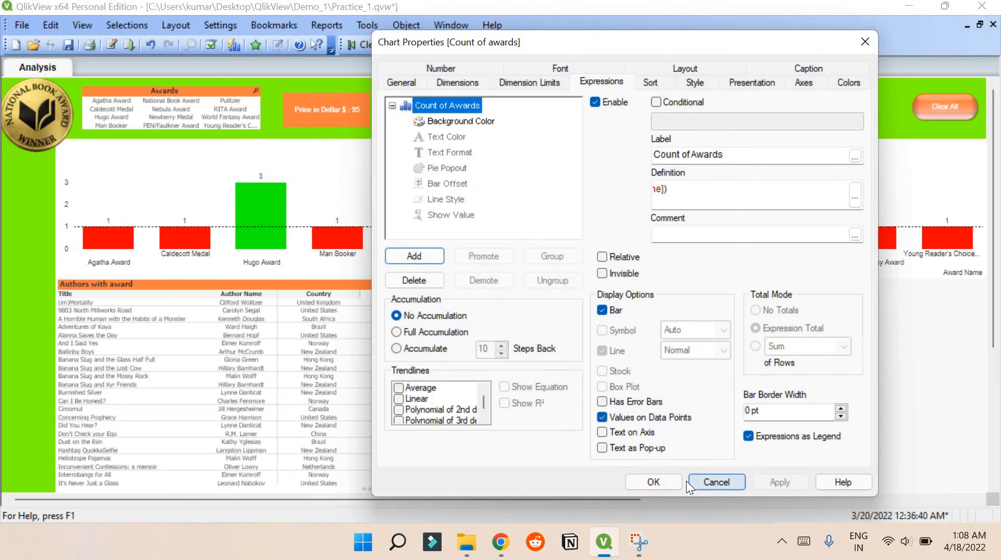
{"action": "left_click", "coordinate": [668, 481]}
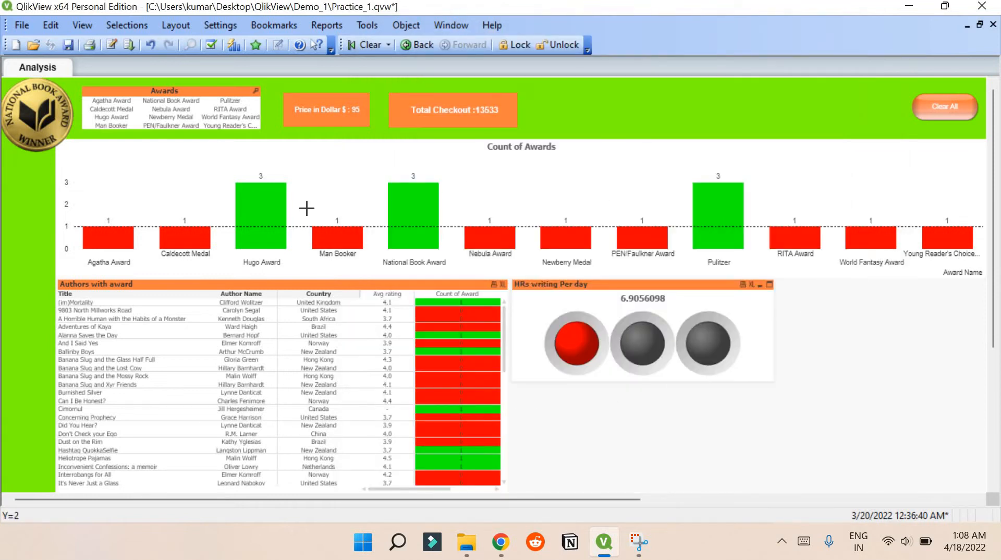
- Open the Authors with award table's properties and review its sorting, expressions, style, number format, font and layout settings
{"action": "right_click", "coordinate": [221, 151]}
{"action": "left_click", "coordinate": [208, 117]}
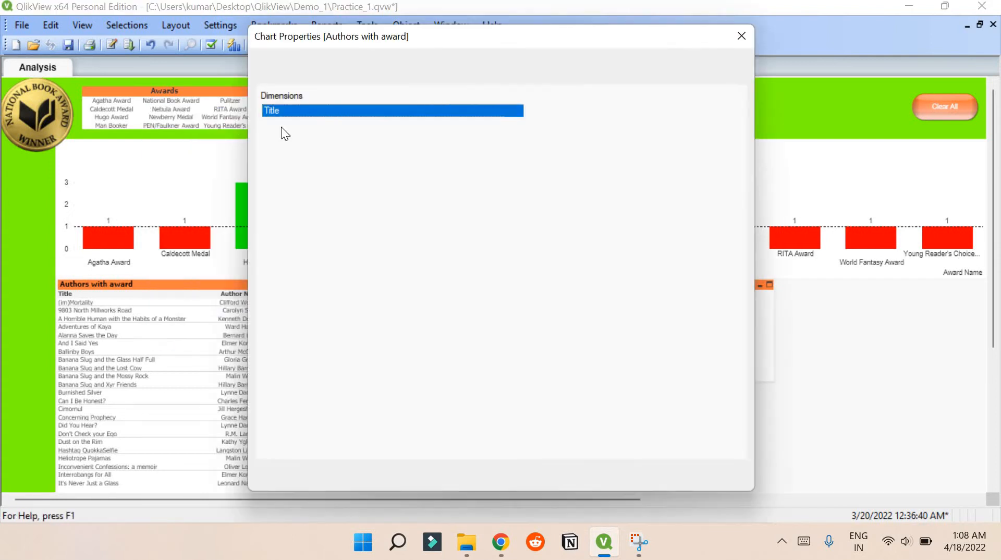
{"action": "left_click_drag", "start_coordinate": [475, 37], "coordinate": [598, 54]}
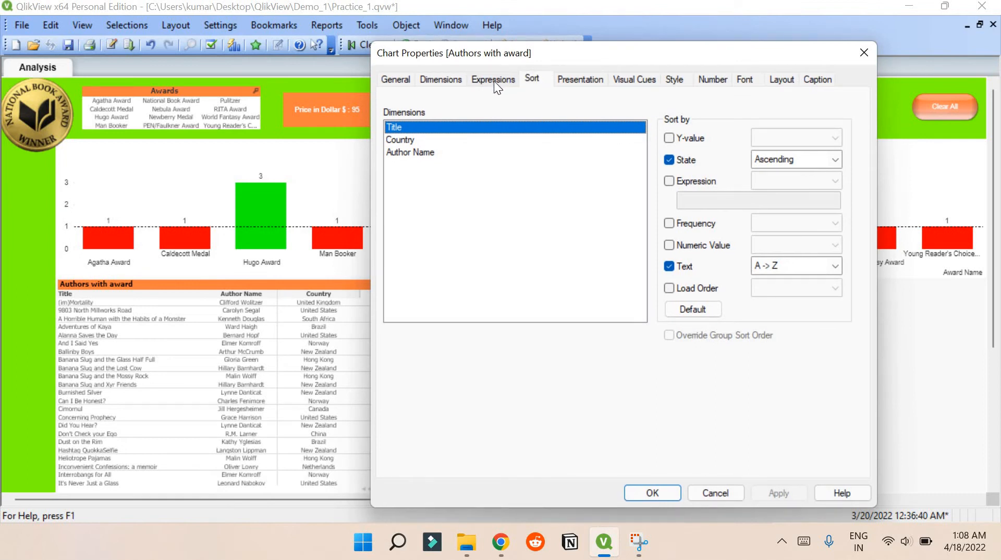
{"action": "left_click", "coordinate": [493, 80]}
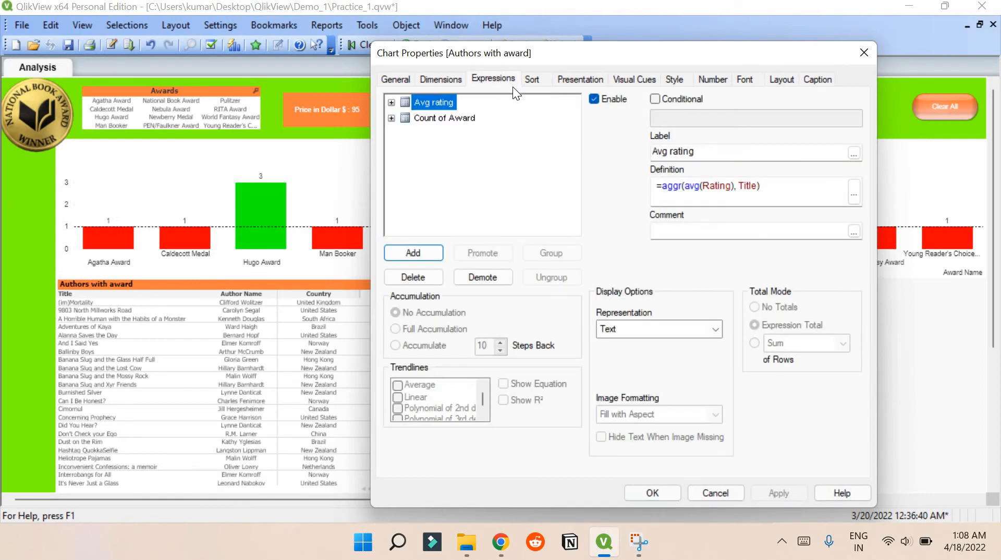
{"action": "left_click", "coordinate": [675, 79]}
{"action": "left_click", "coordinate": [713, 78]}
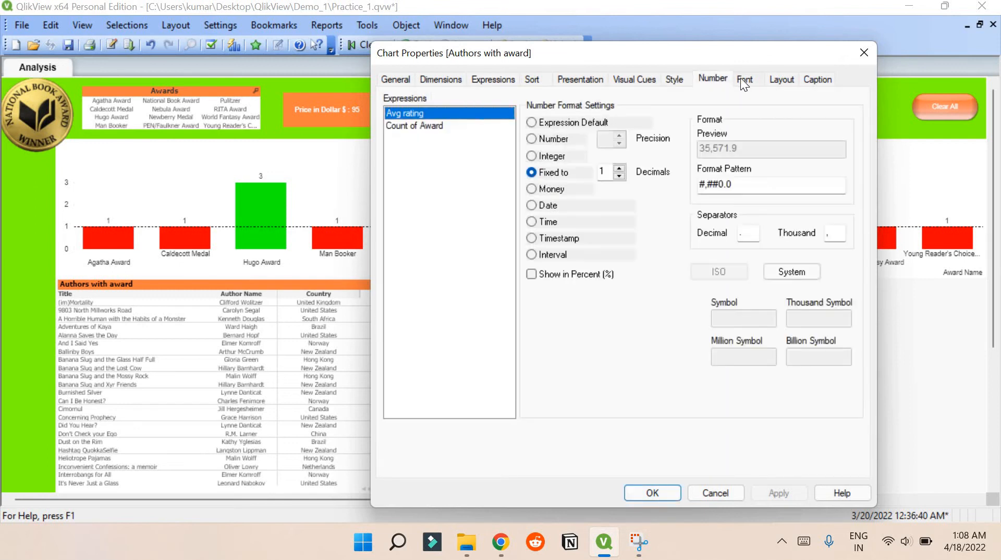
{"action": "left_click", "coordinate": [754, 78]}
{"action": "left_click", "coordinate": [797, 77]}
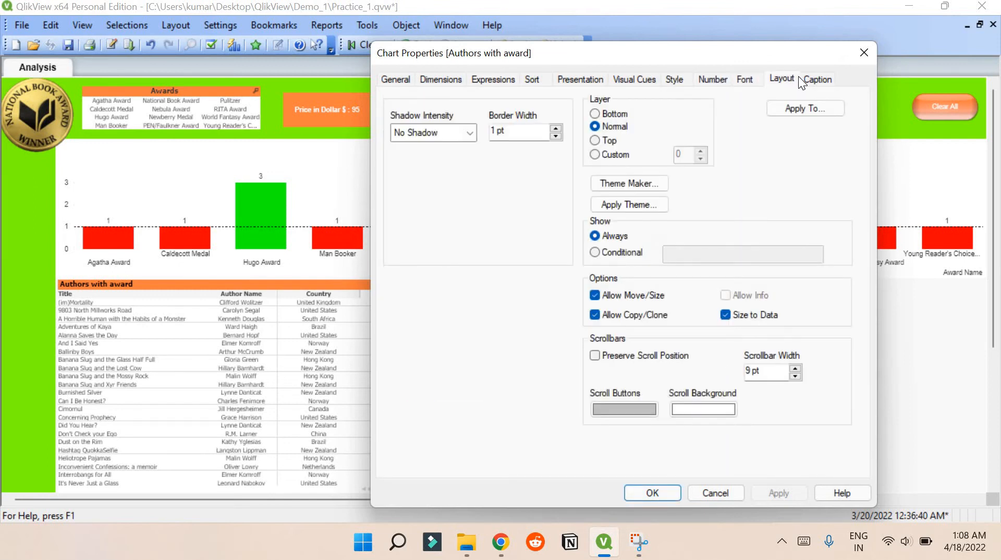
- Disable Always Fully Expanded in the Authors with award table's presentation settings and apply the change
{"action": "left_click", "coordinate": [589, 82]}
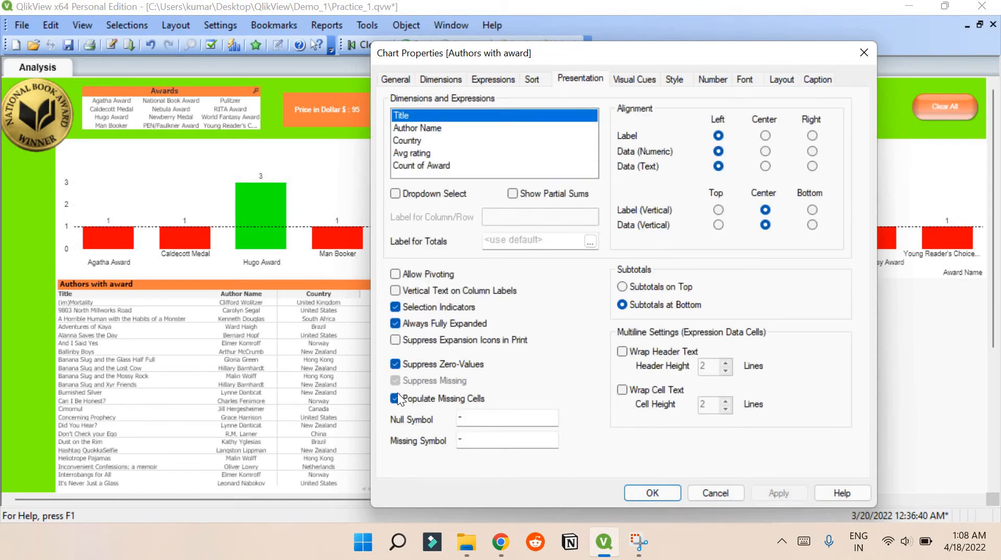
{"action": "left_click", "coordinate": [398, 323]}
{"action": "left_click", "coordinate": [755, 493]}
{"action": "left_click", "coordinate": [657, 495]}
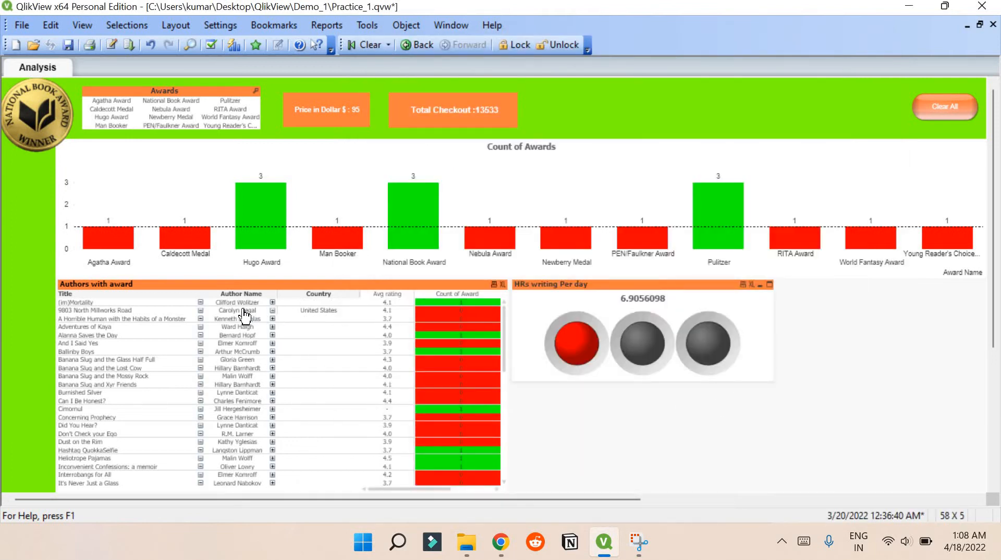
- Expand the title and author name levels of the (im)Mortality row in the Authors with award table, and clear the selections
{"action": "left_click", "coordinate": [200, 304]}
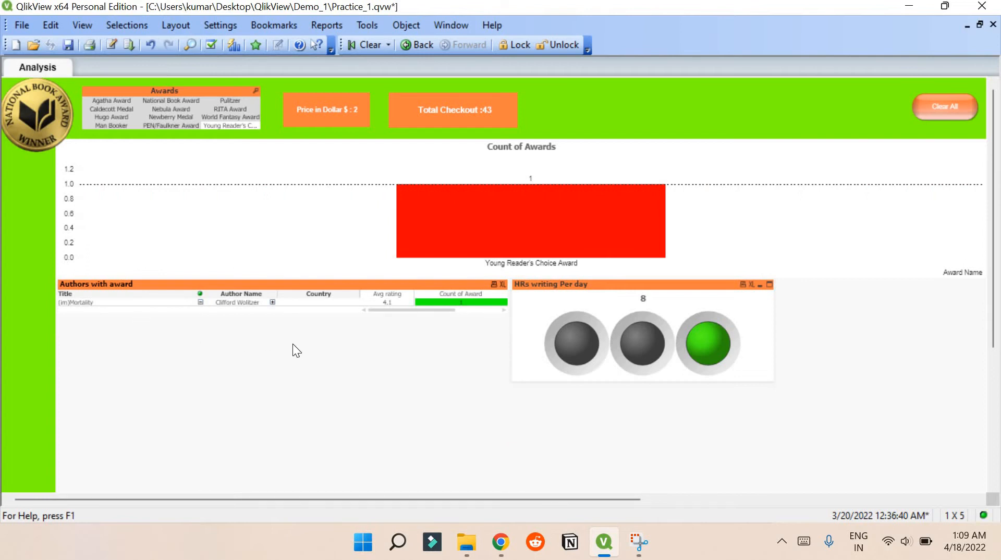
{"action": "left_click", "coordinate": [272, 305]}
{"action": "left_click", "coordinate": [272, 303]}
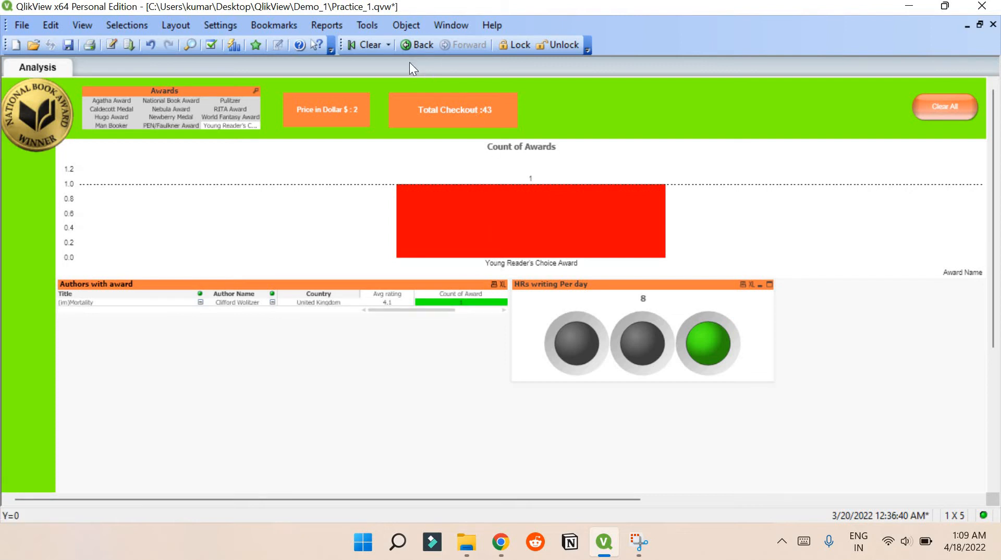
{"action": "left_click", "coordinate": [366, 44]}
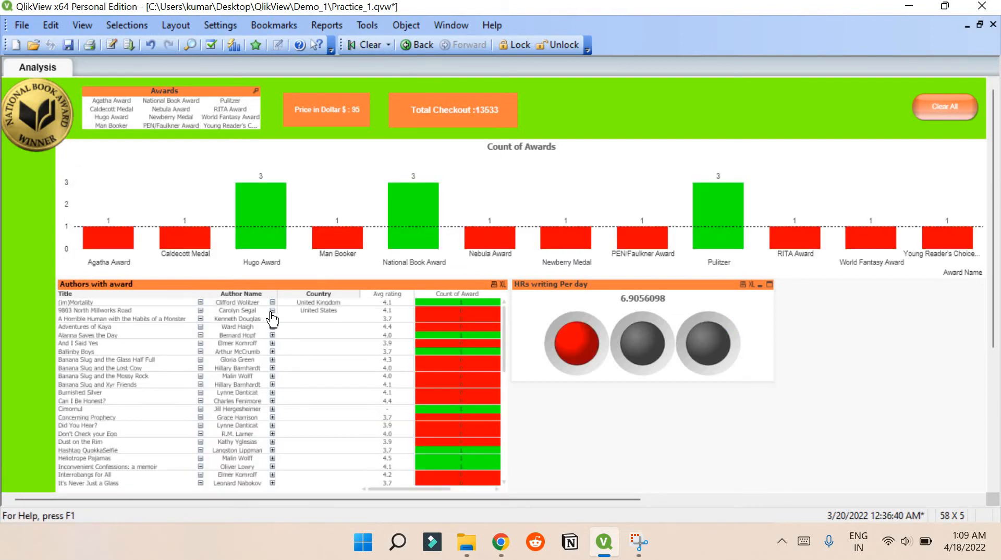
- Enable Always Fully Expanded in the Authors with award table's presentation settings and confirm the properties
{"action": "right_click", "coordinate": [252, 336]}
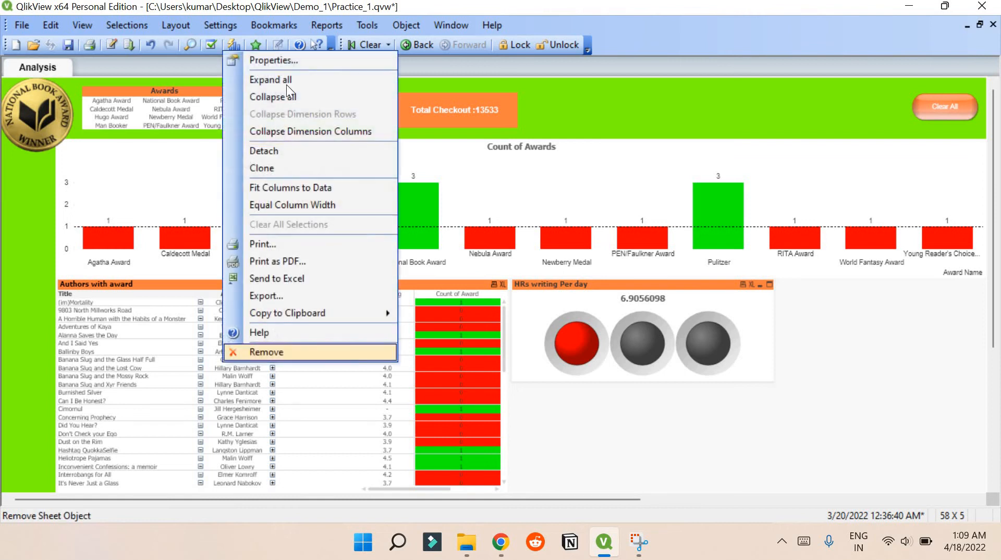
{"action": "left_click", "coordinate": [292, 60]}
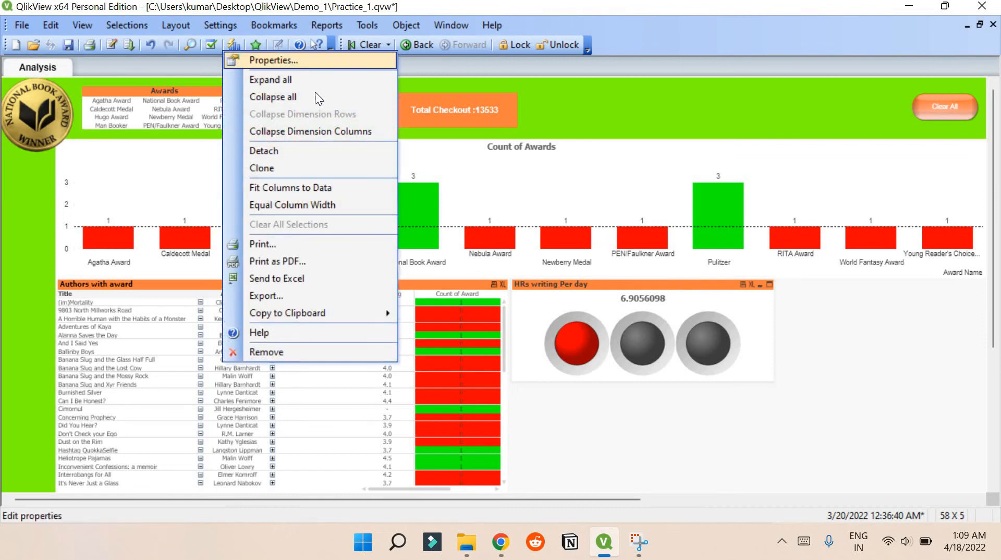
{"action": "left_click", "coordinate": [457, 63]}
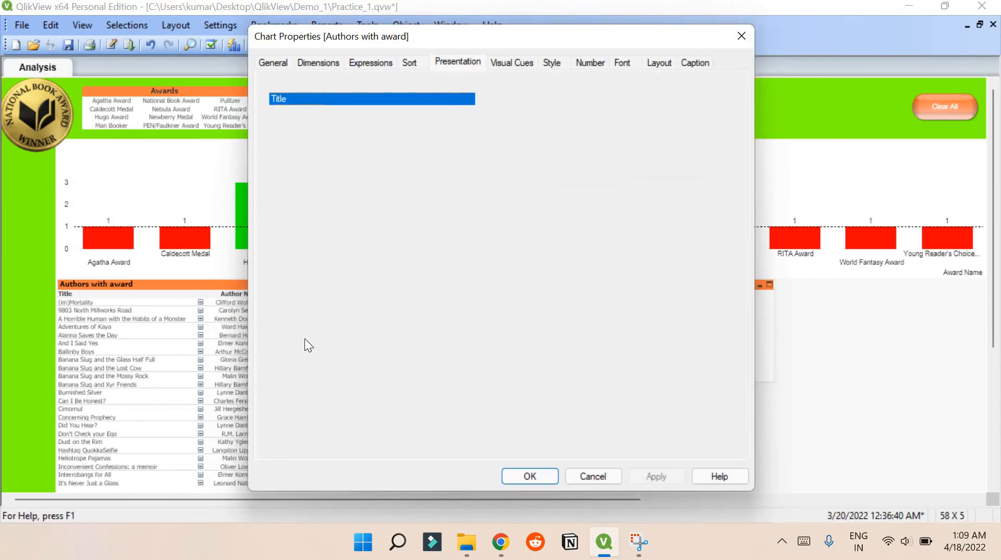
{"action": "left_click", "coordinate": [530, 475]}
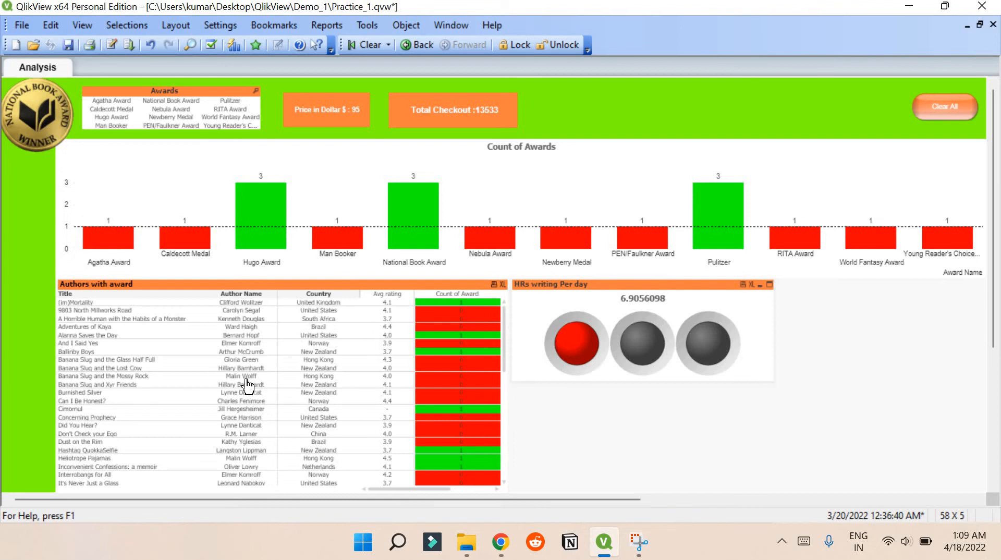
- Open the Authors with award table's expressions and examine the Avg rating definition and its formatting attributes
{"action": "right_click", "coordinate": [447, 377]}
{"action": "left_click", "coordinate": [479, 149]}
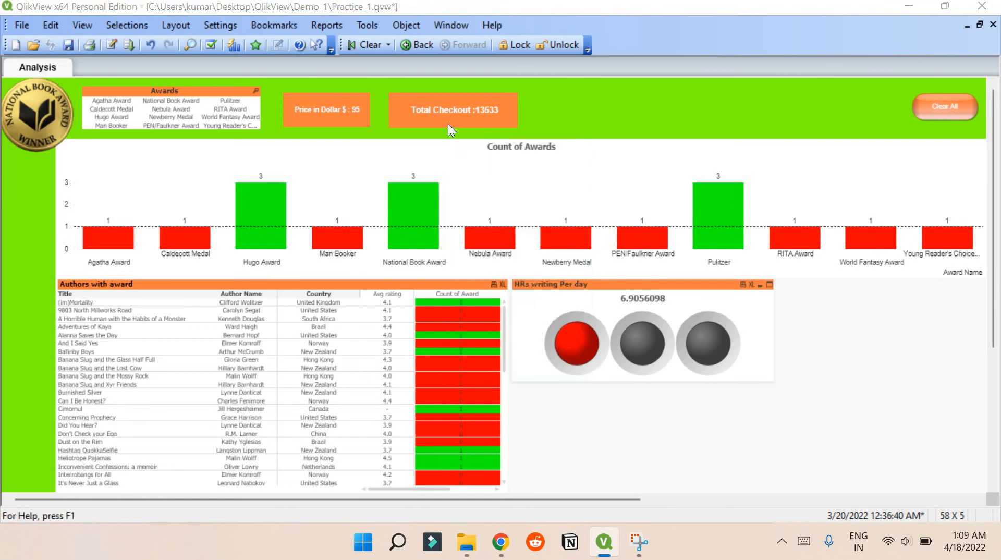
{"action": "left_click", "coordinate": [383, 66]}
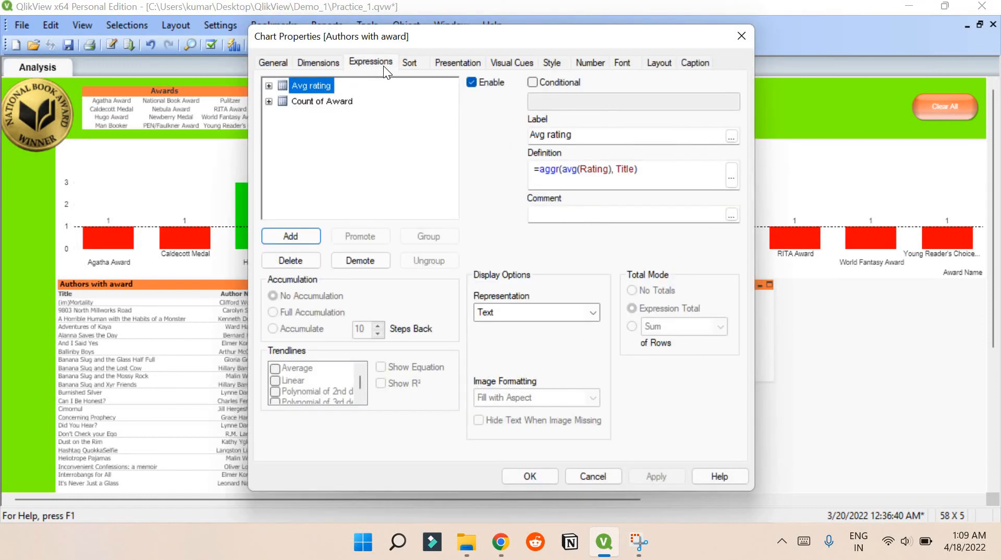
{"action": "left_click", "coordinate": [269, 85]}
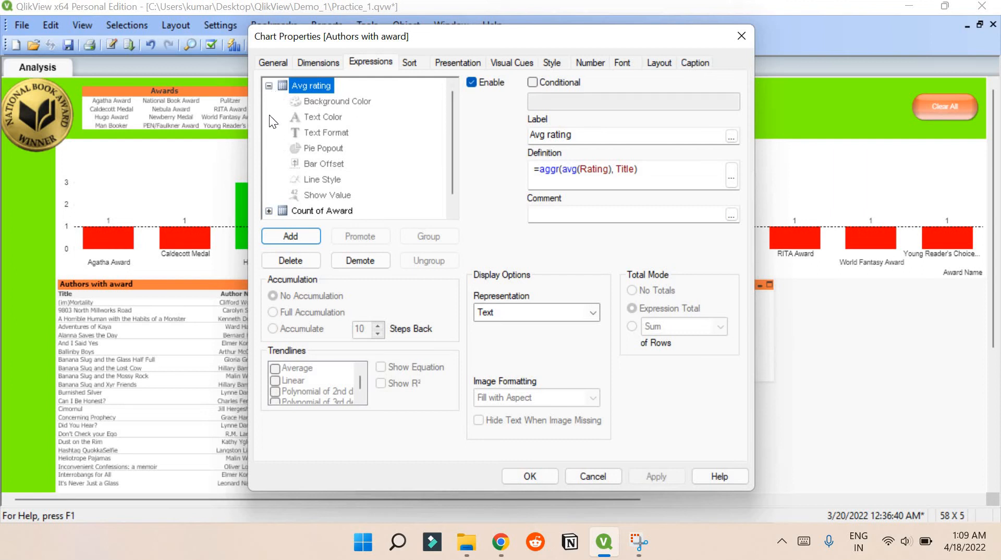
{"action": "left_click", "coordinate": [269, 86]}
- Inspect the Background Color expression under the table's Count of Award expression and close the properties without changes
{"action": "left_click", "coordinate": [268, 101]}
{"action": "double_click", "coordinate": [317, 117]}
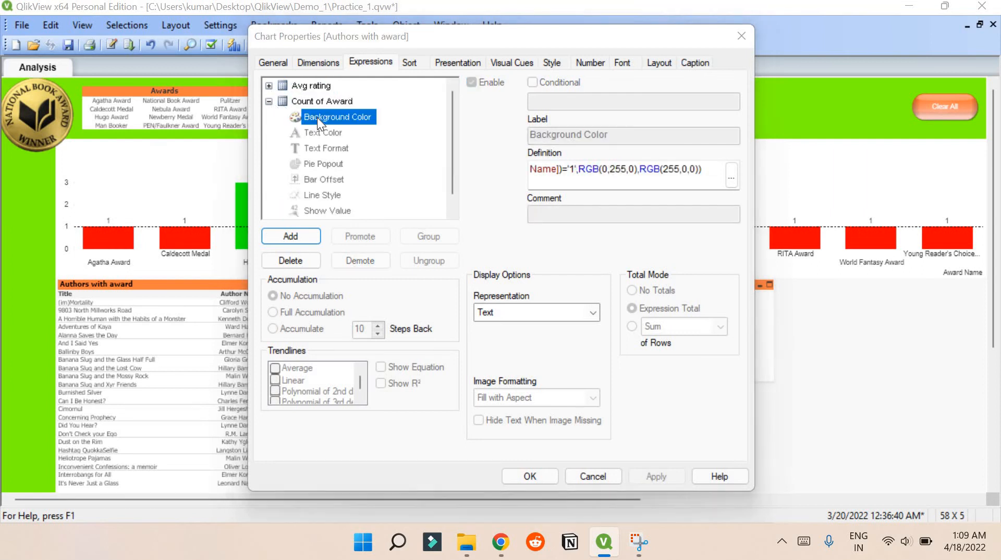
{"action": "left_click_drag", "start_coordinate": [230, 159], "coordinate": [518, 156]}
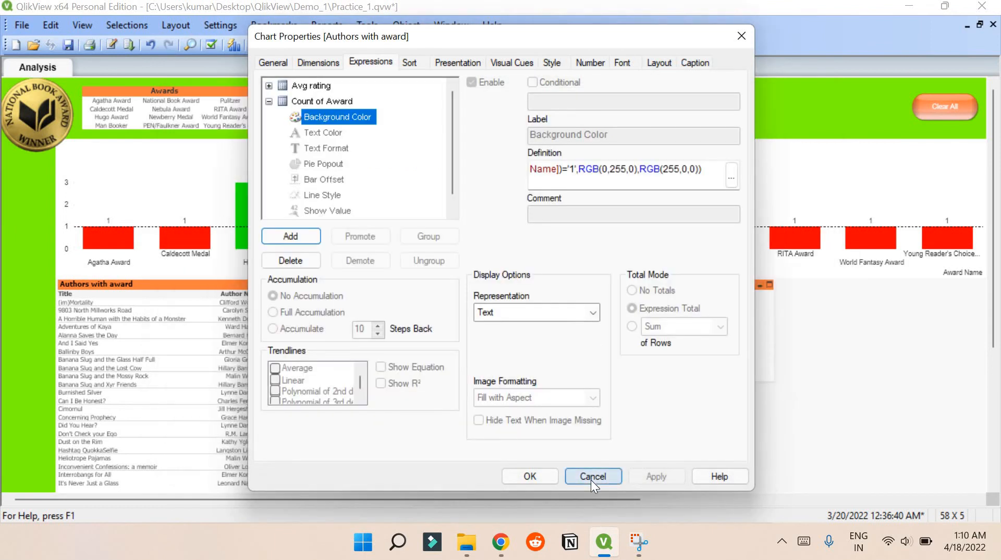
{"action": "left_click", "coordinate": [592, 480]}
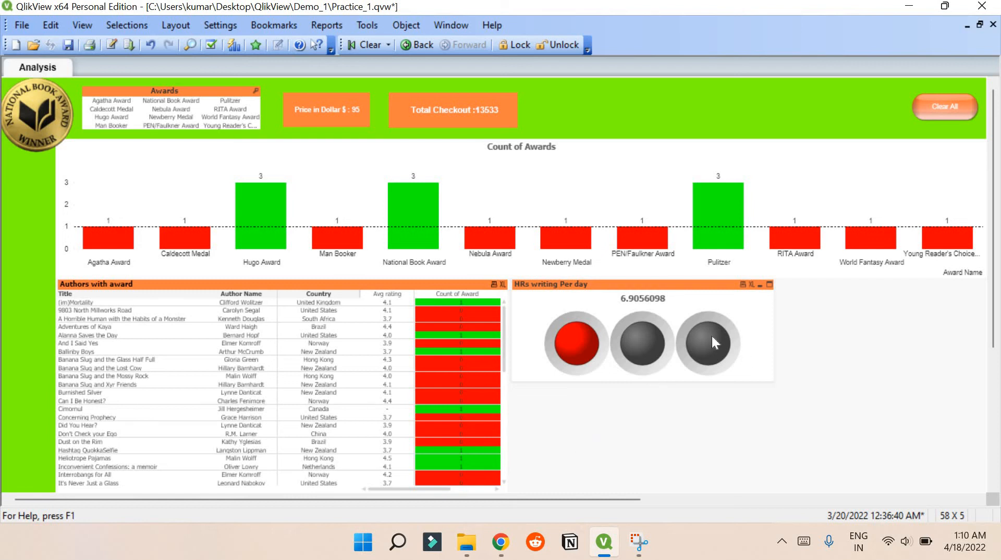
- Open the HRs writing Per day gauge's properties and examine its style look and used dimension
{"action": "right_click", "coordinate": [695, 307]}
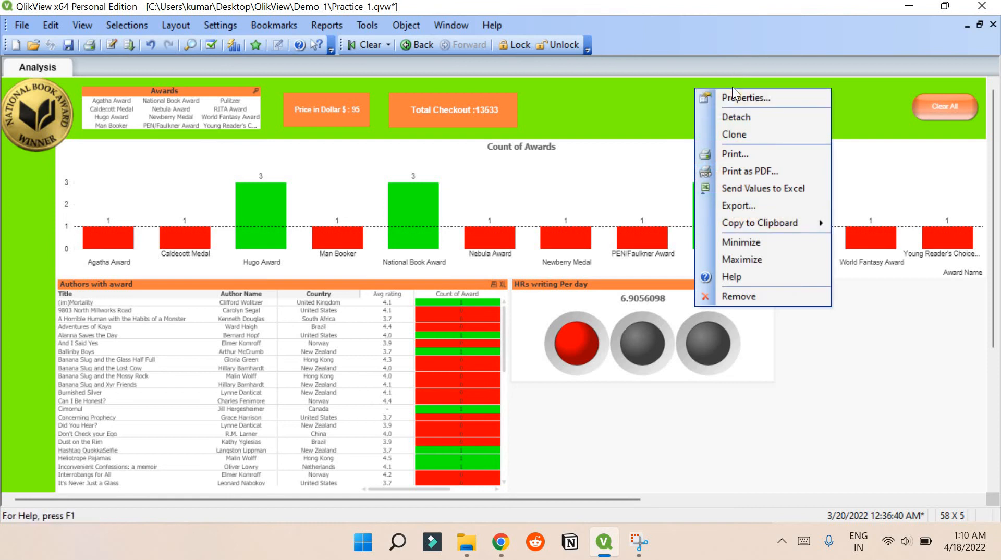
{"action": "left_click", "coordinate": [670, 105]}
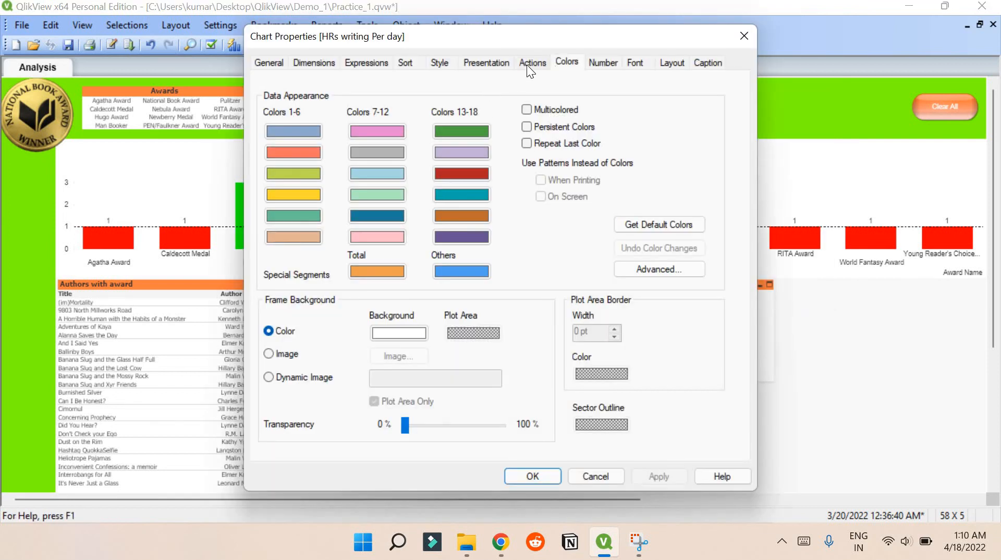
{"action": "left_click", "coordinate": [439, 63]}
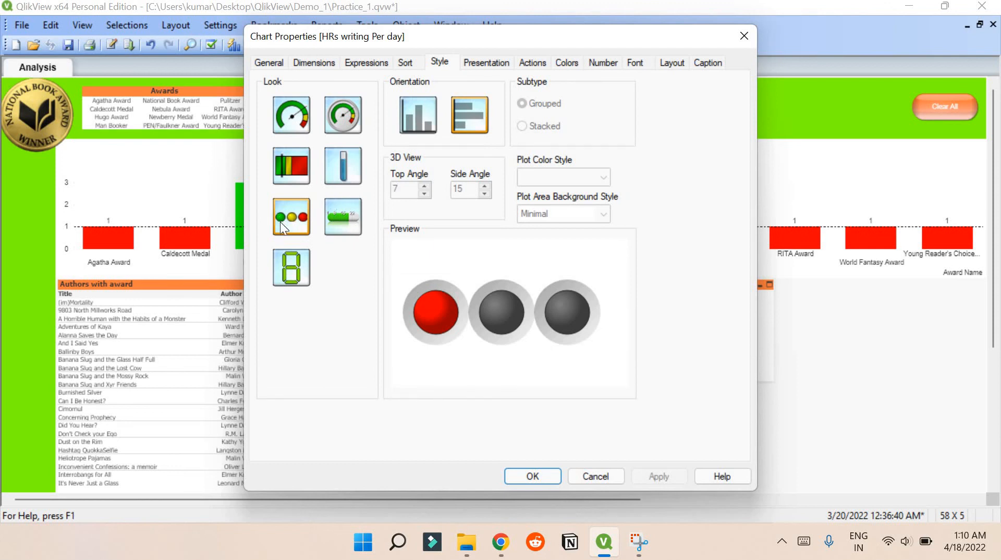
{"action": "left_click", "coordinate": [289, 61]}
{"action": "left_click", "coordinate": [276, 62]}
{"action": "left_click", "coordinate": [304, 61]}
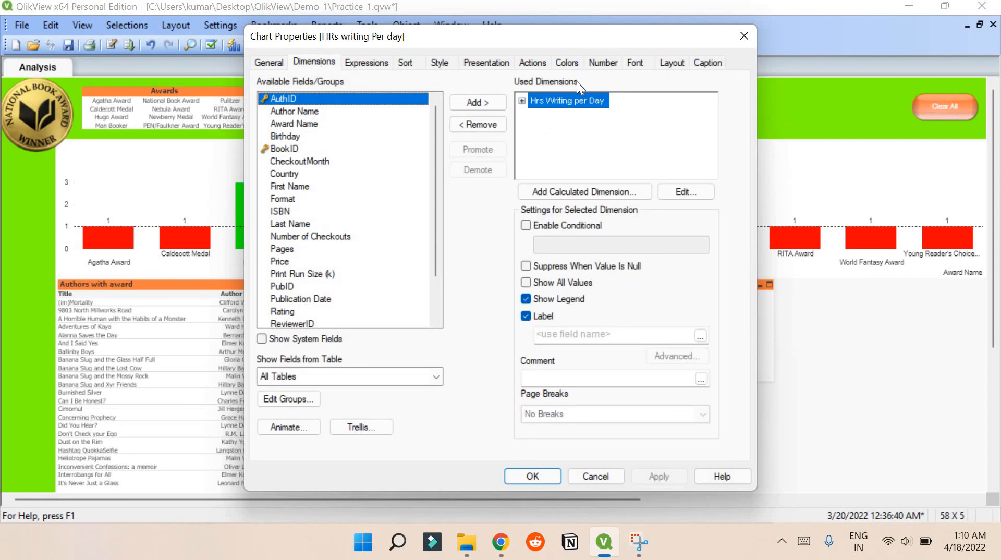
- Examine the gauge's expression definition and move the properties dialog aside to compare it with the gauge
{"action": "left_click", "coordinate": [365, 62]}
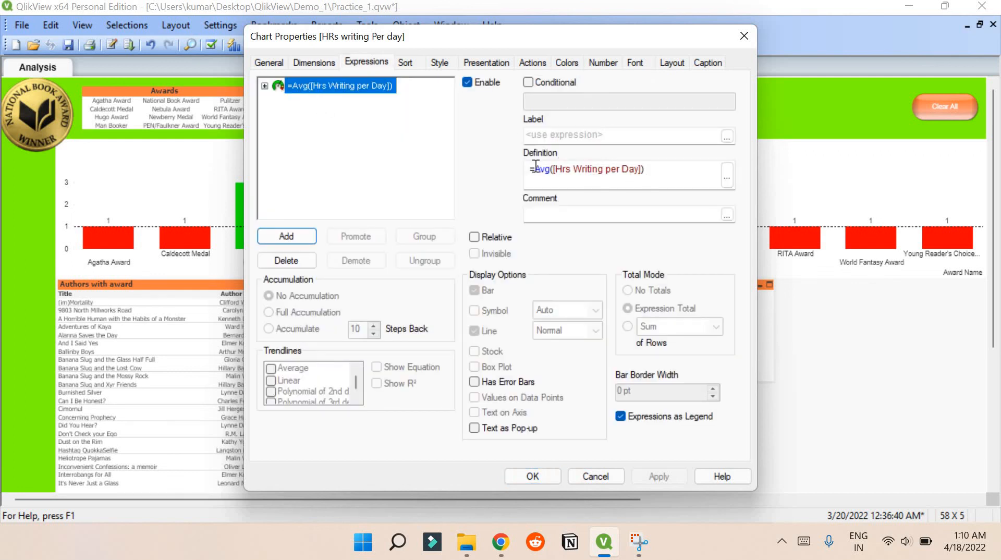
{"action": "left_click_drag", "start_coordinate": [535, 168], "coordinate": [672, 167]}
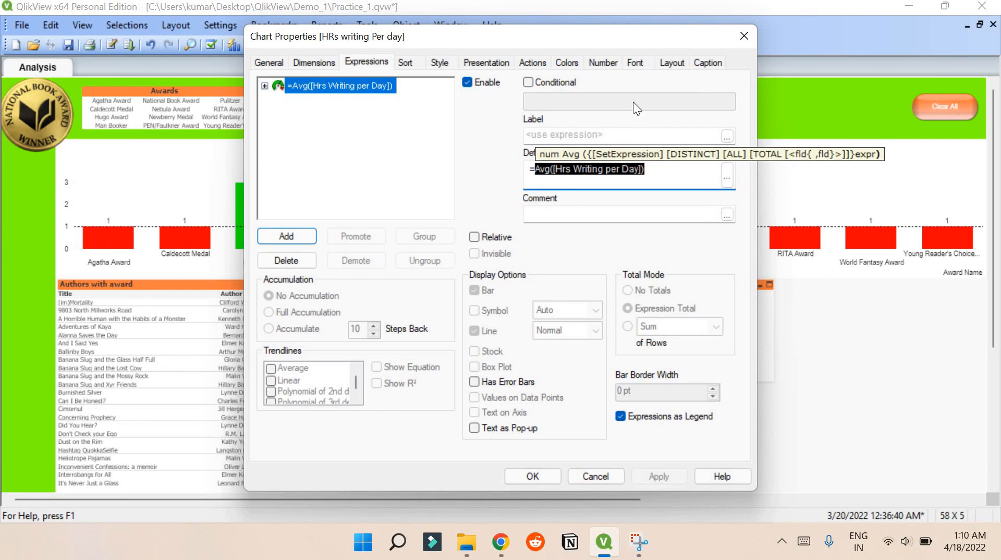
{"action": "left_click_drag", "start_coordinate": [609, 38], "coordinate": [423, 199]}
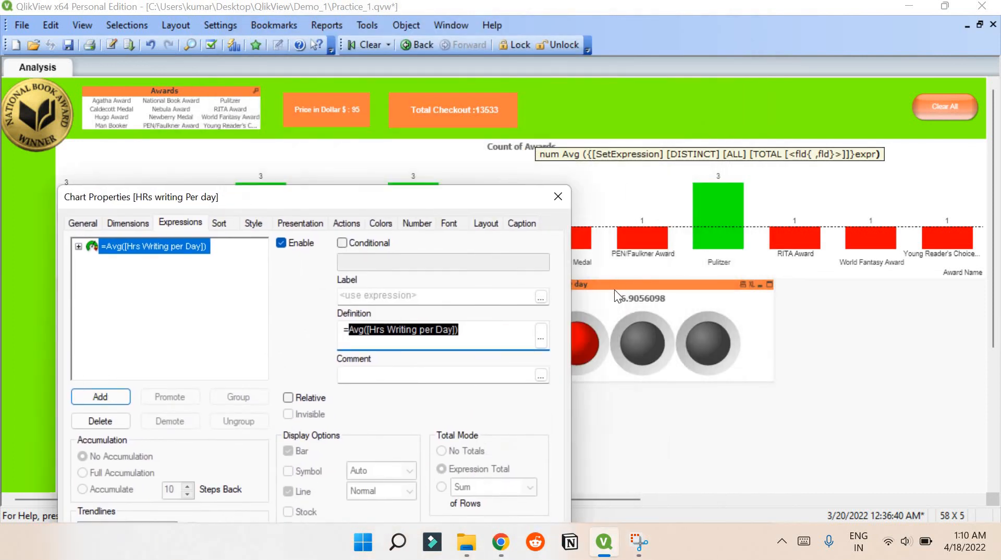
{"action": "left_click_drag", "start_coordinate": [318, 189], "coordinate": [290, 56]}
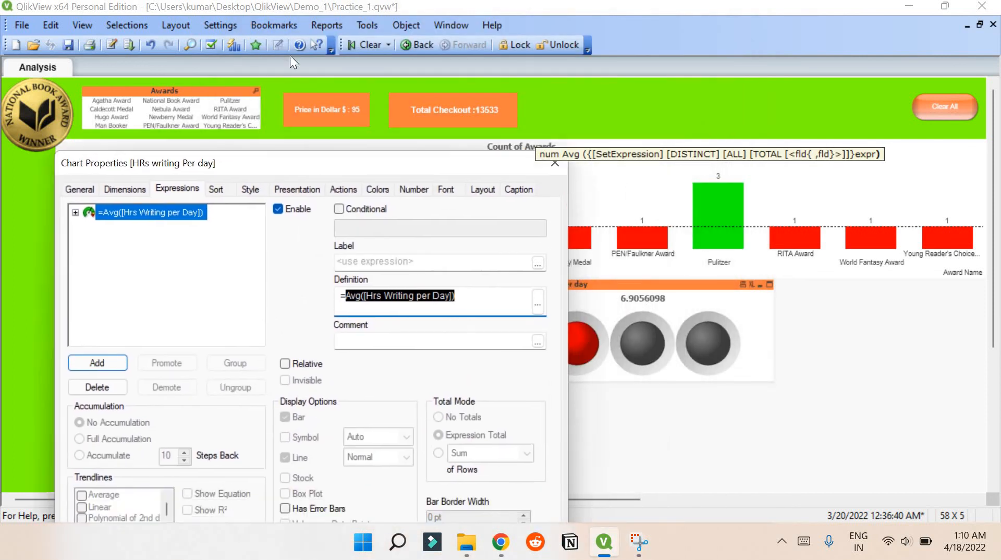
- Review Segments 1, 2 and 3 in the gauge's presentation settings and close the properties without changes
{"action": "left_click", "coordinate": [278, 86]}
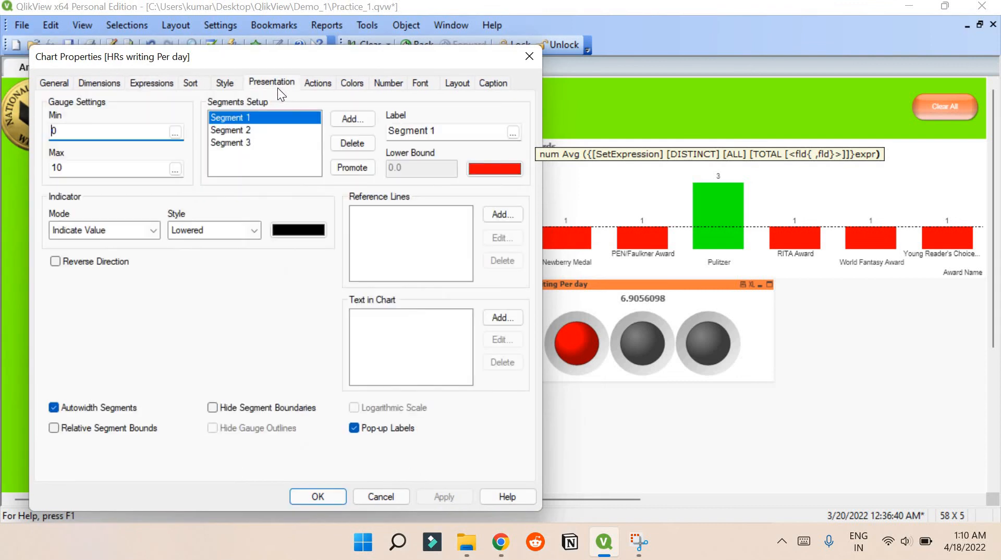
{"action": "left_click", "coordinate": [267, 129]}
{"action": "left_click", "coordinate": [261, 145]}
{"action": "left_click", "coordinate": [261, 116]}
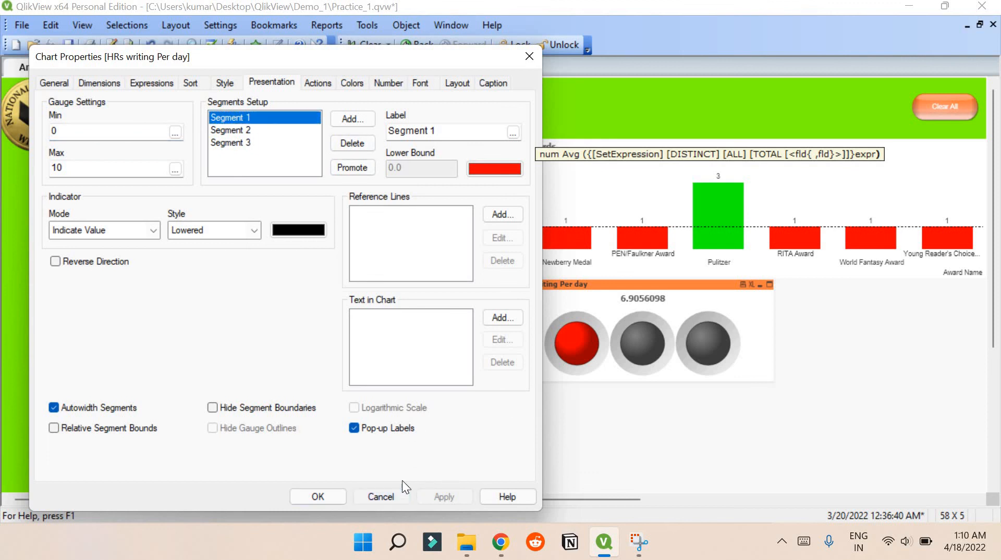
{"action": "left_click", "coordinate": [401, 499]}
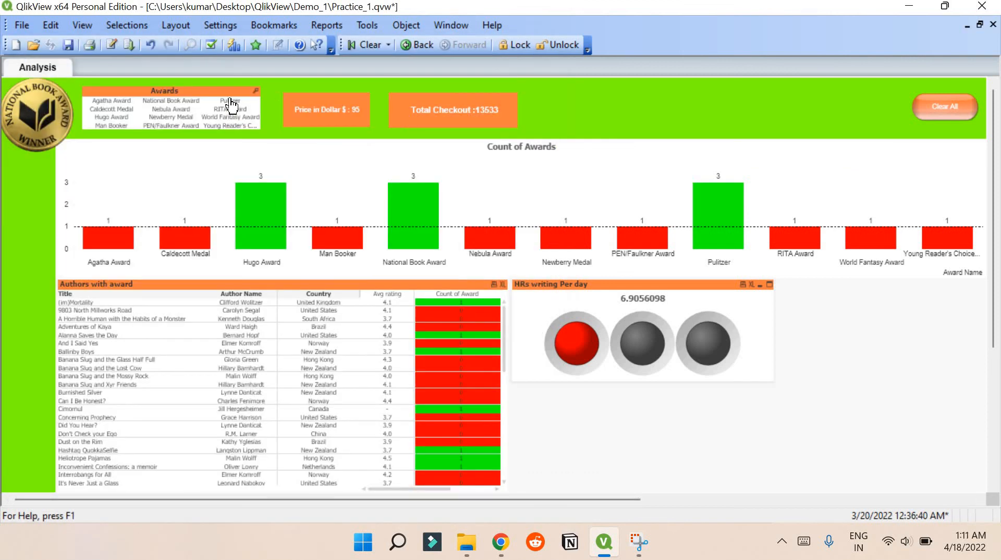
- Filter the dashboard by Pulitzer, RITA Award and World Fantasy Award together, and clear all selections
{"action": "left_click_drag", "start_coordinate": [230, 101], "coordinate": [230, 117]}
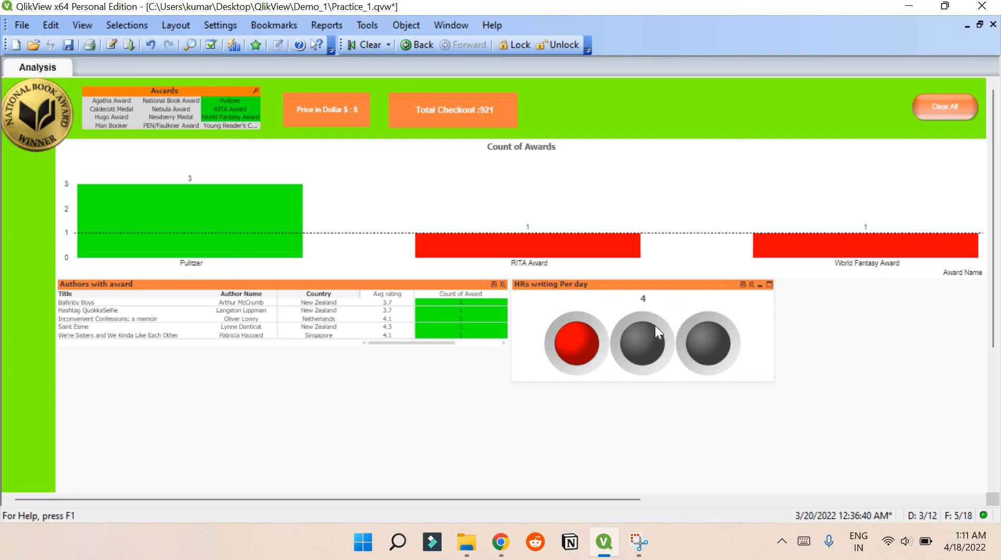
{"action": "left_click", "coordinate": [938, 117]}
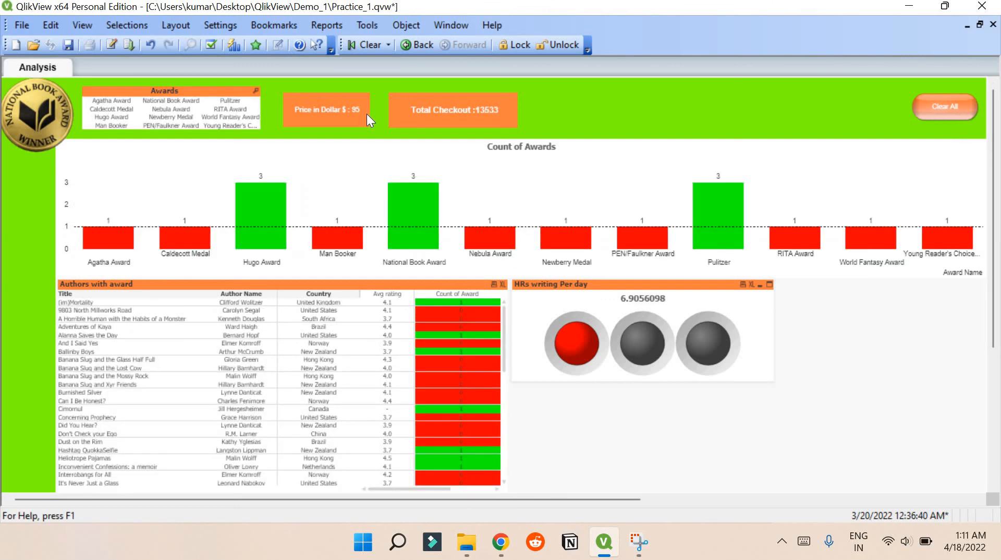